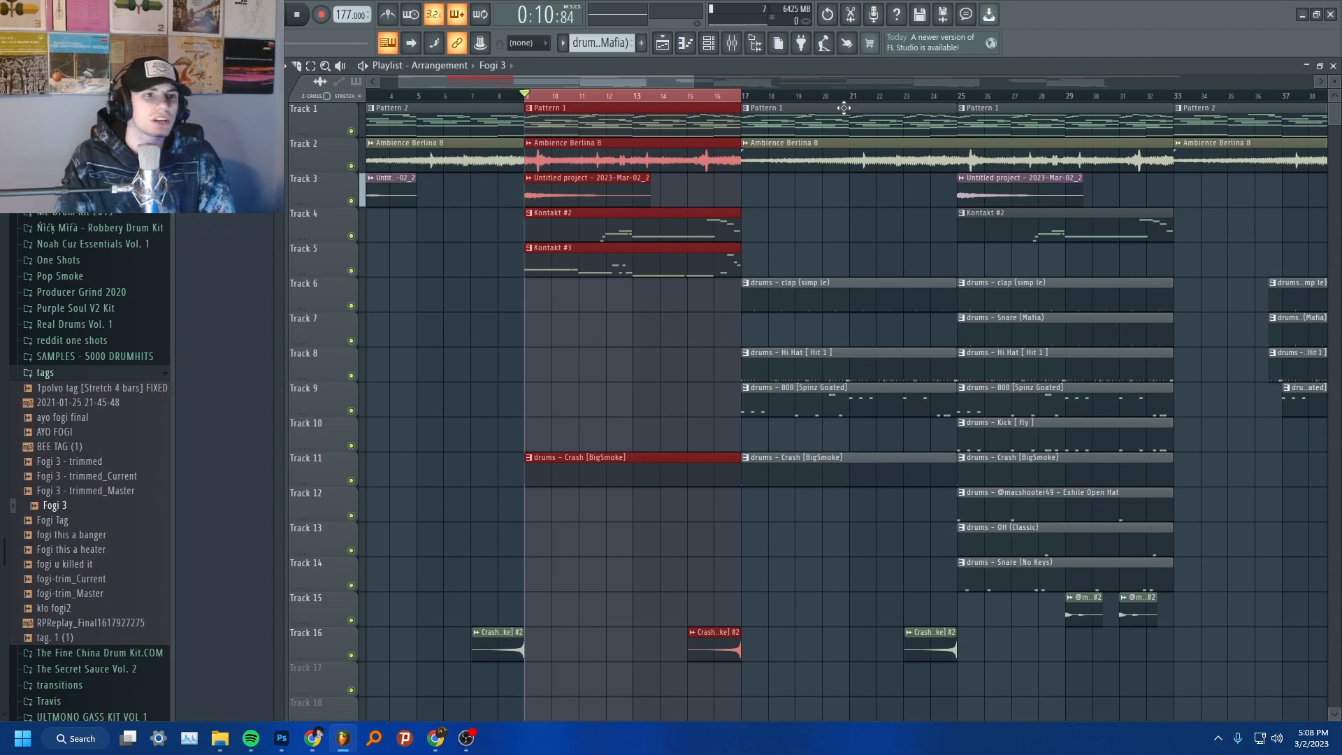
Open Pattern 1's Kontakt notes in the piano roll and play back the melody.
double_click(650, 111)
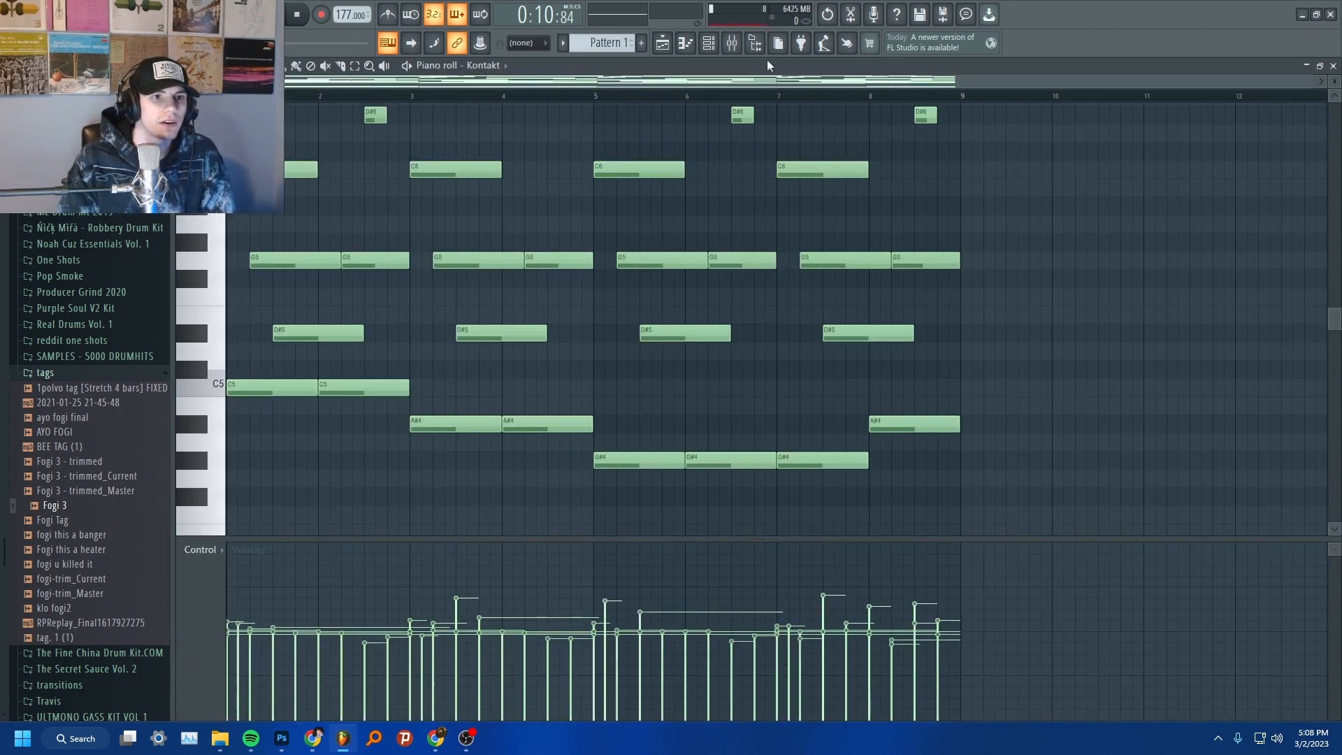
click(719, 43)
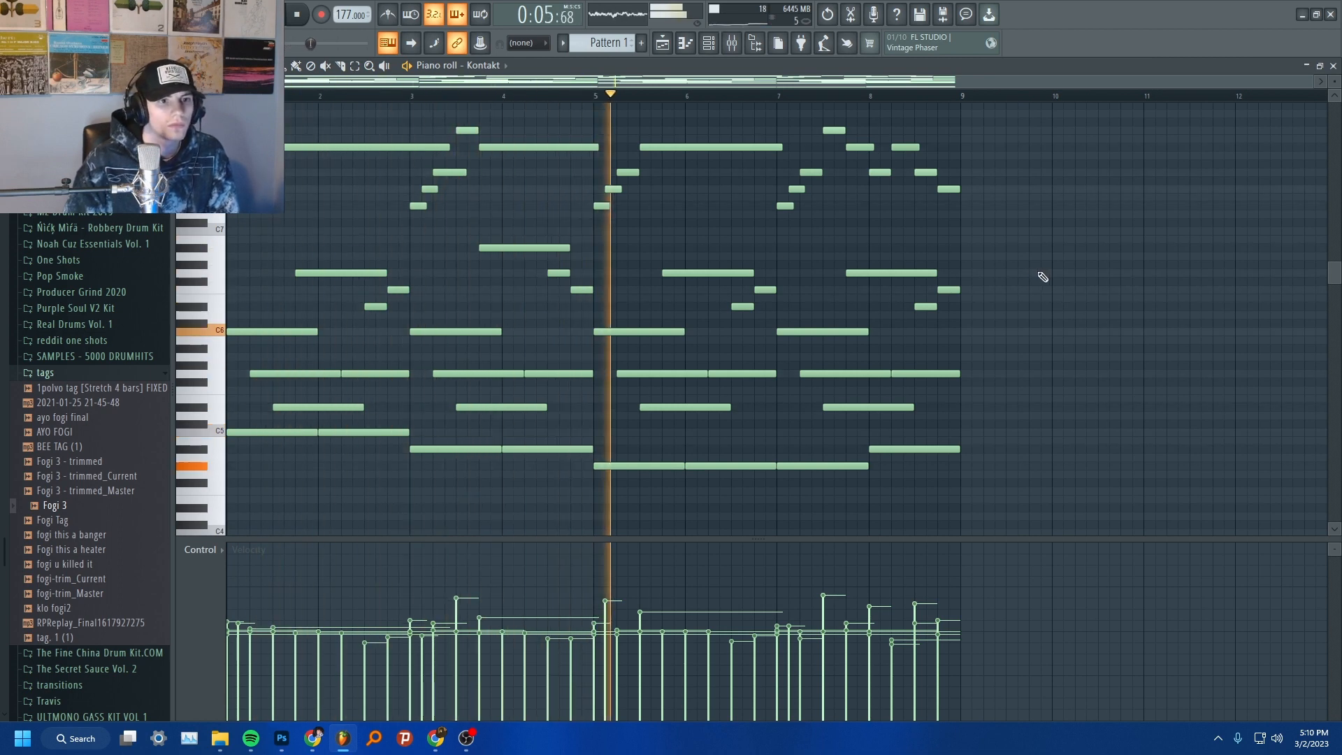
scroll(1042, 277, up, 1)
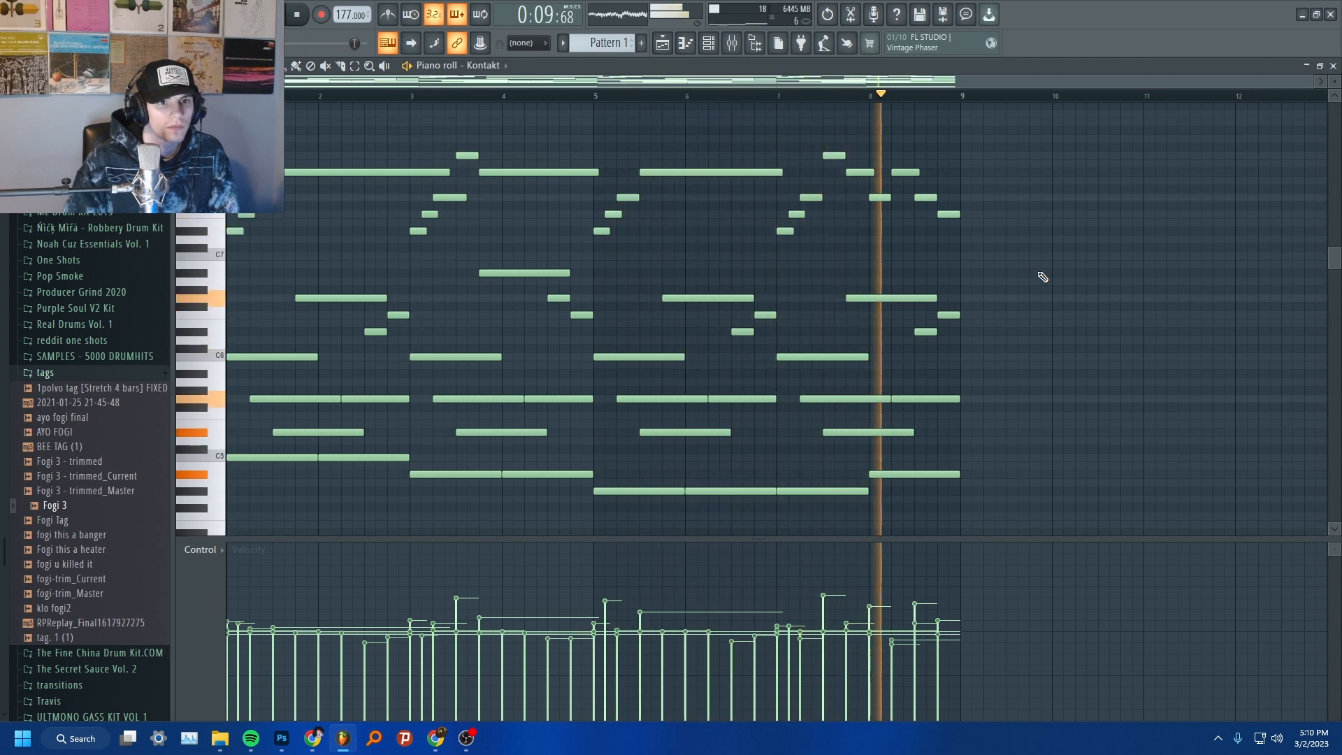
key(space)
scroll(879, 265, down, 1)
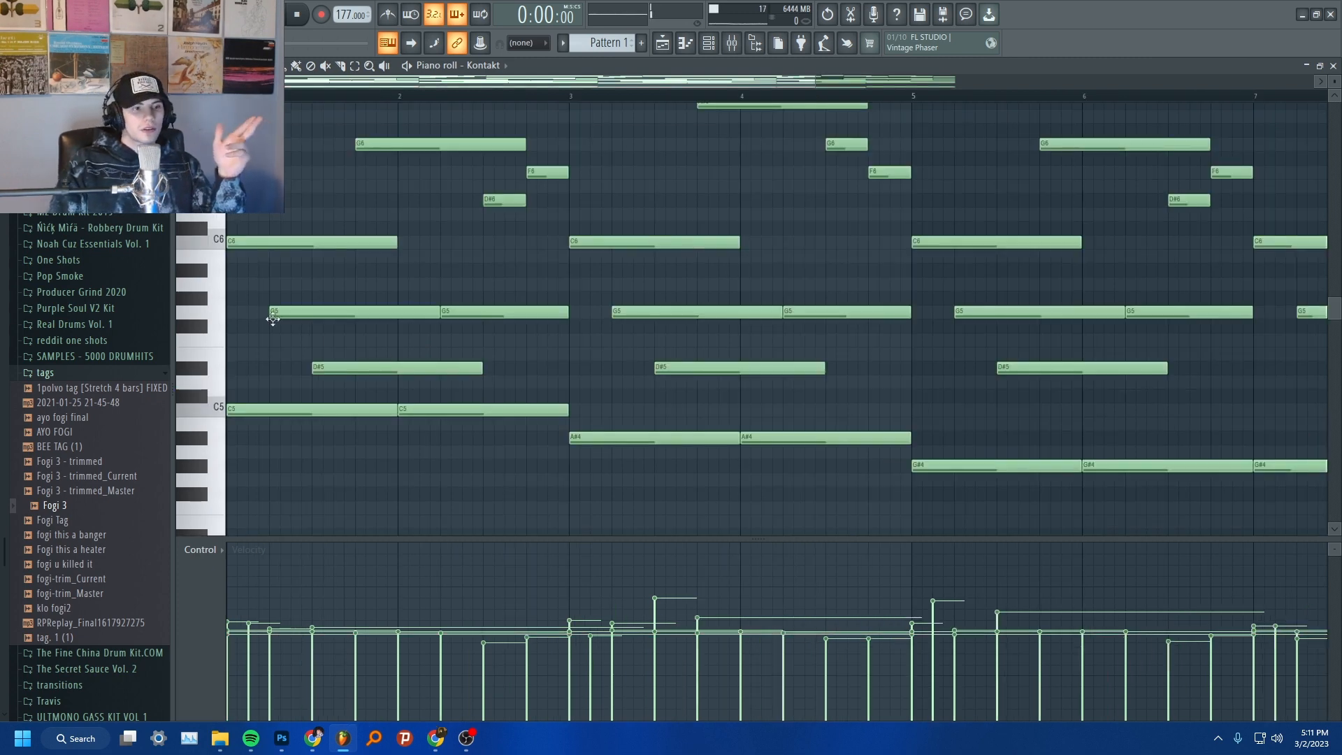
Try the first D#5 and G5 notes aligned with the pattern start, and move them back to their staggered positions.
drag(358, 371, 196, 363)
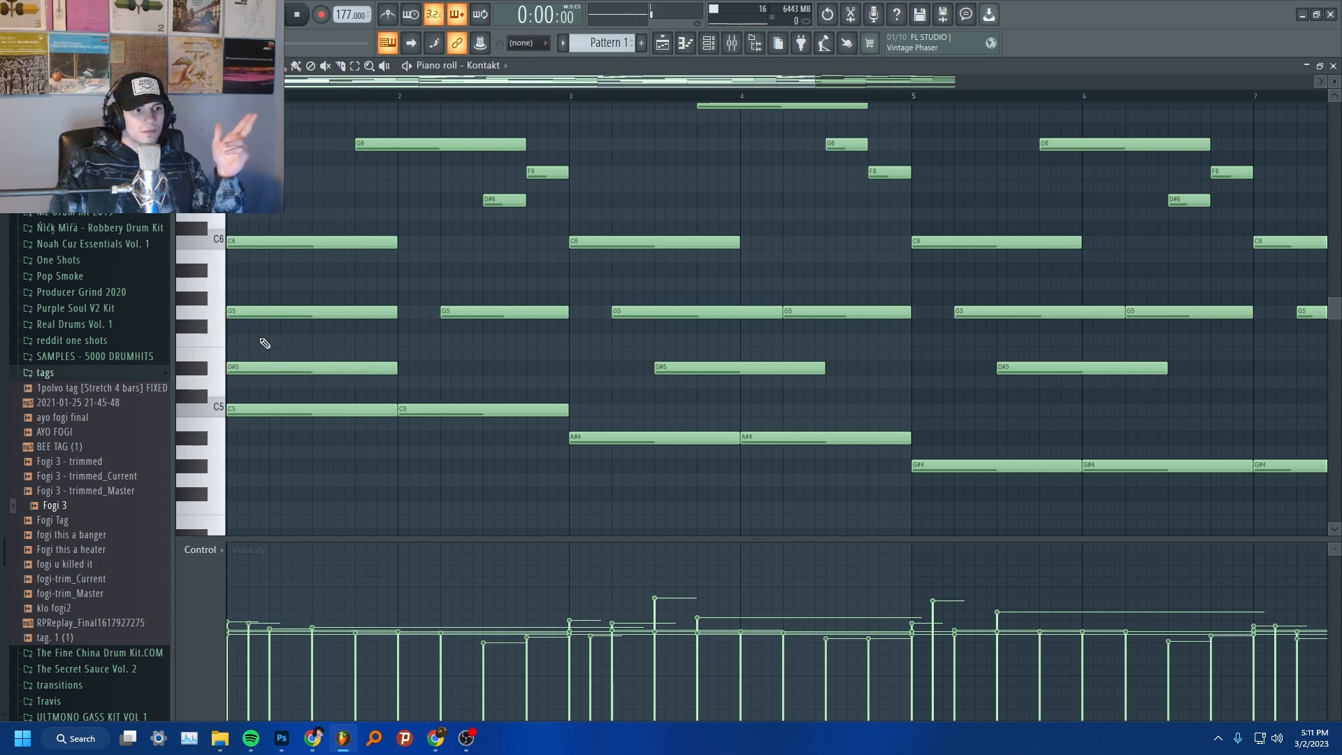
drag(255, 317, 276, 316)
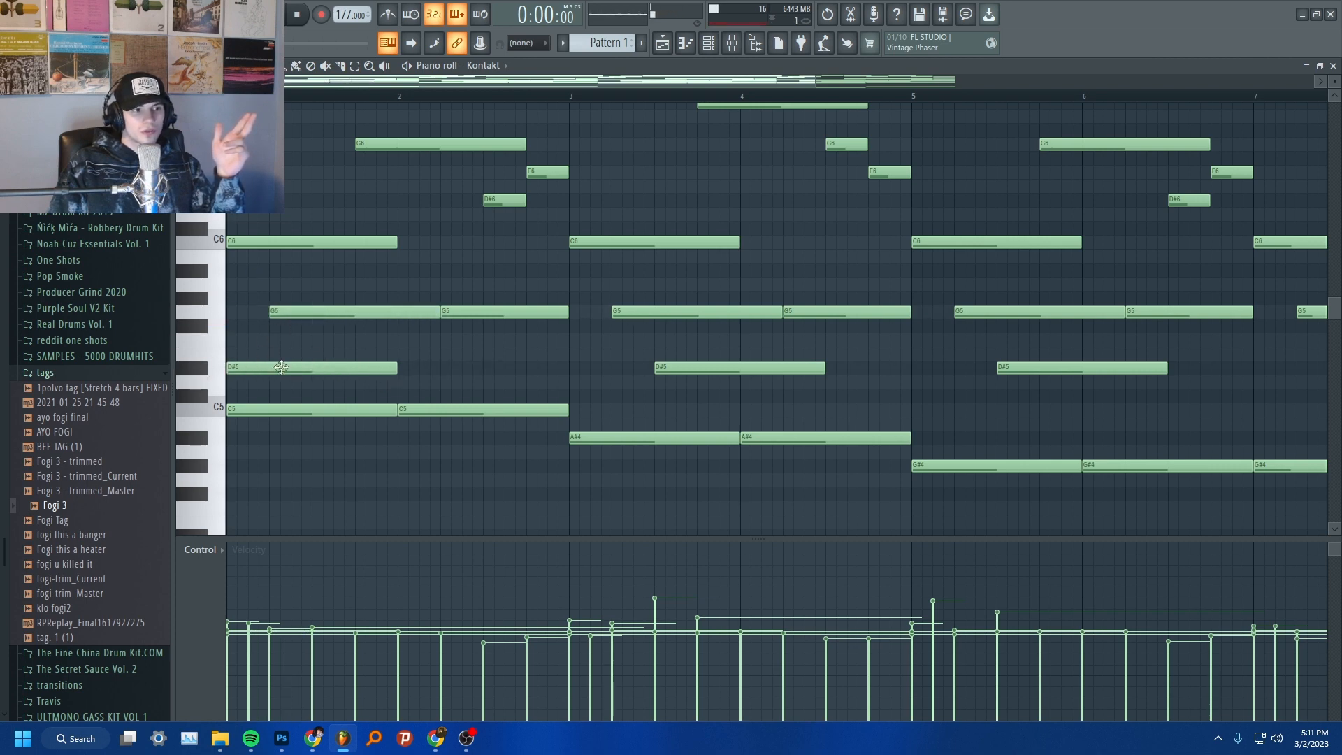
drag(280, 368, 365, 368)
key(space)
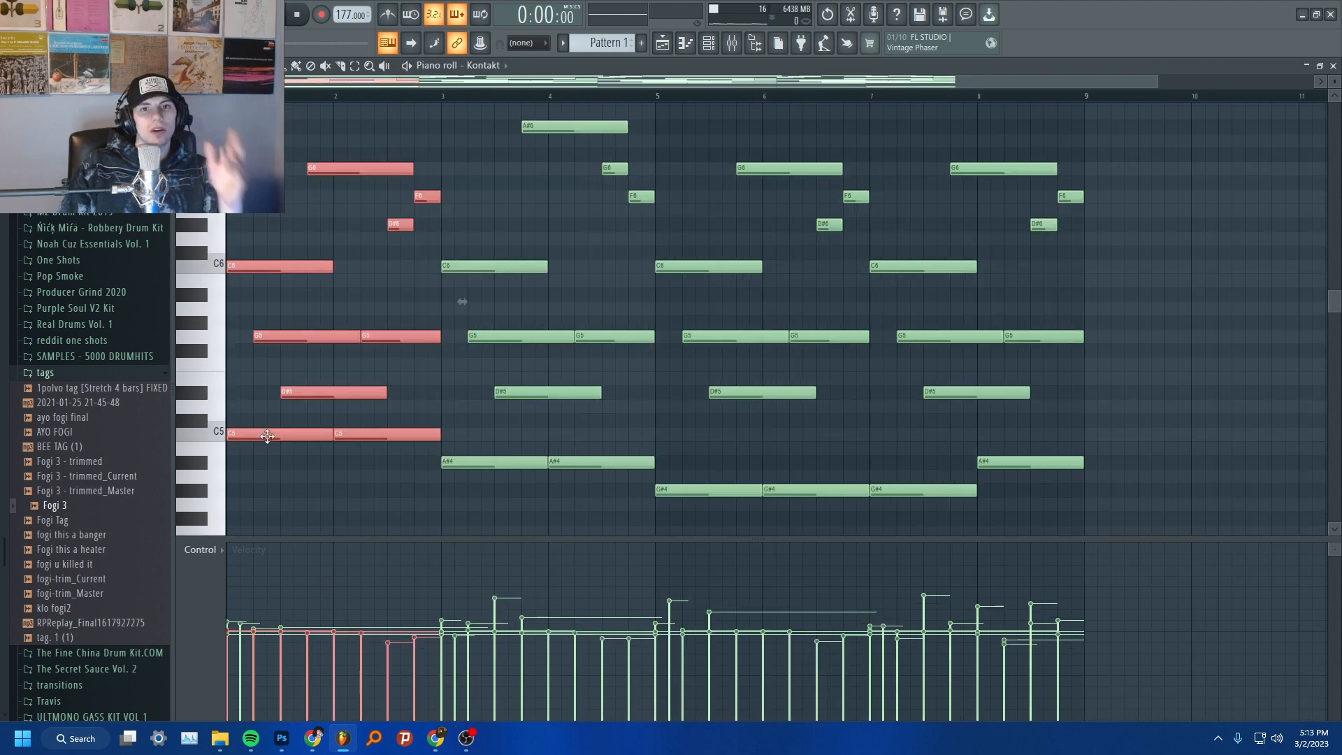
Try to move the selected notes of the first two bars, and examine the repeated arpeggio and root notes across all eight bars.
drag(267, 436, 554, 127)
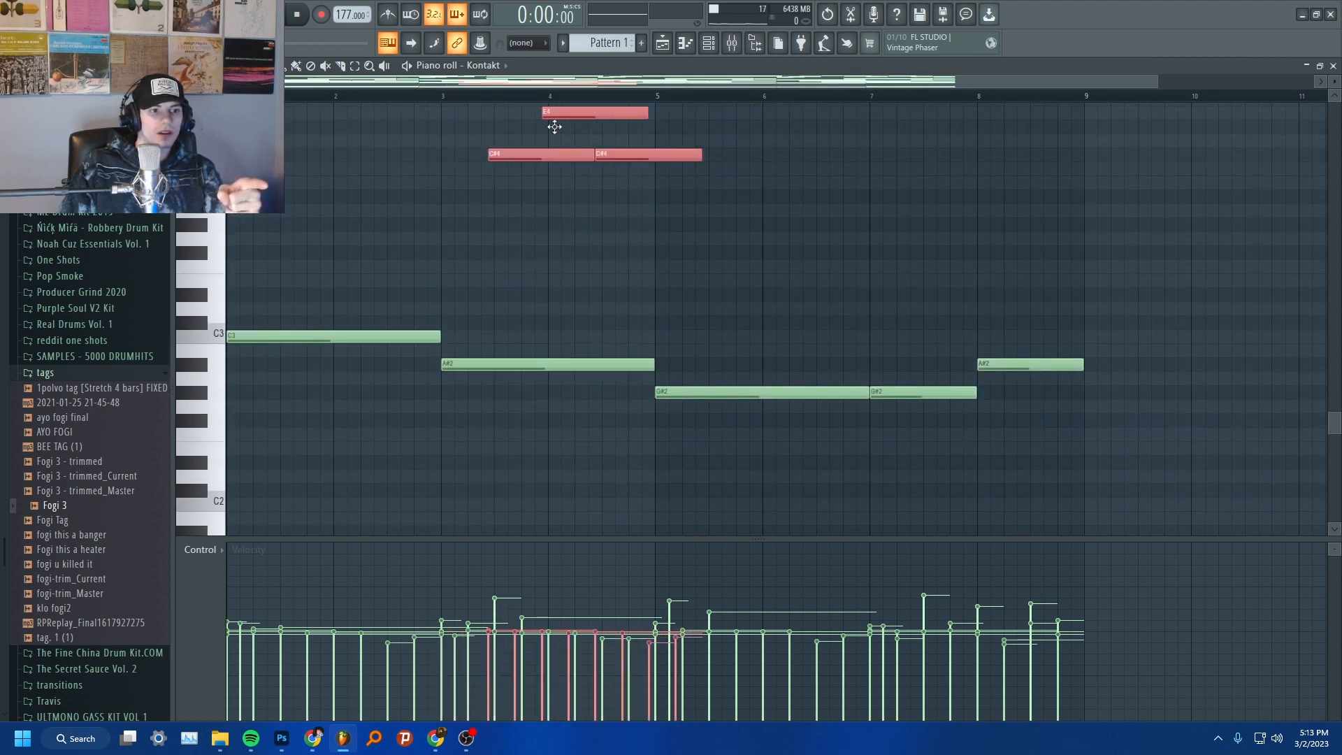
scroll(494, 290, up, 9)
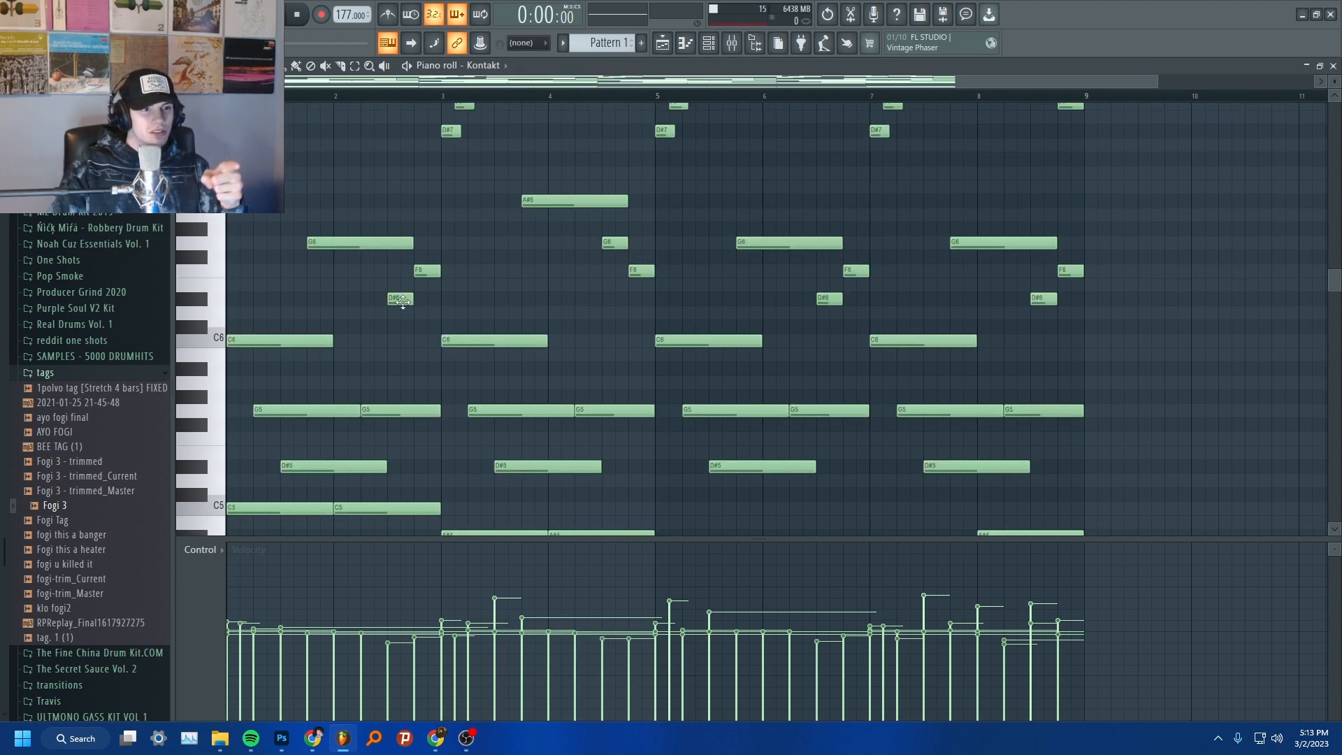
scroll(696, 408, down, 1)
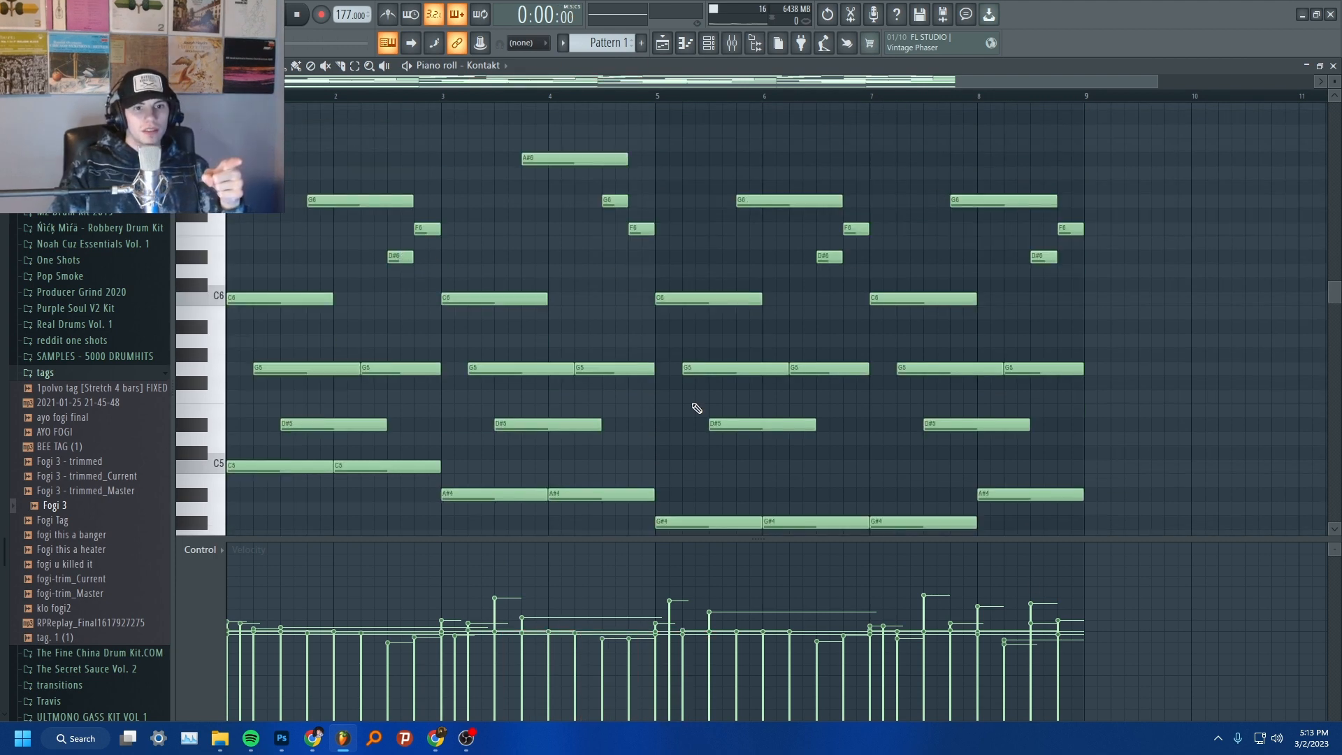
scroll(401, 329, down, 4)
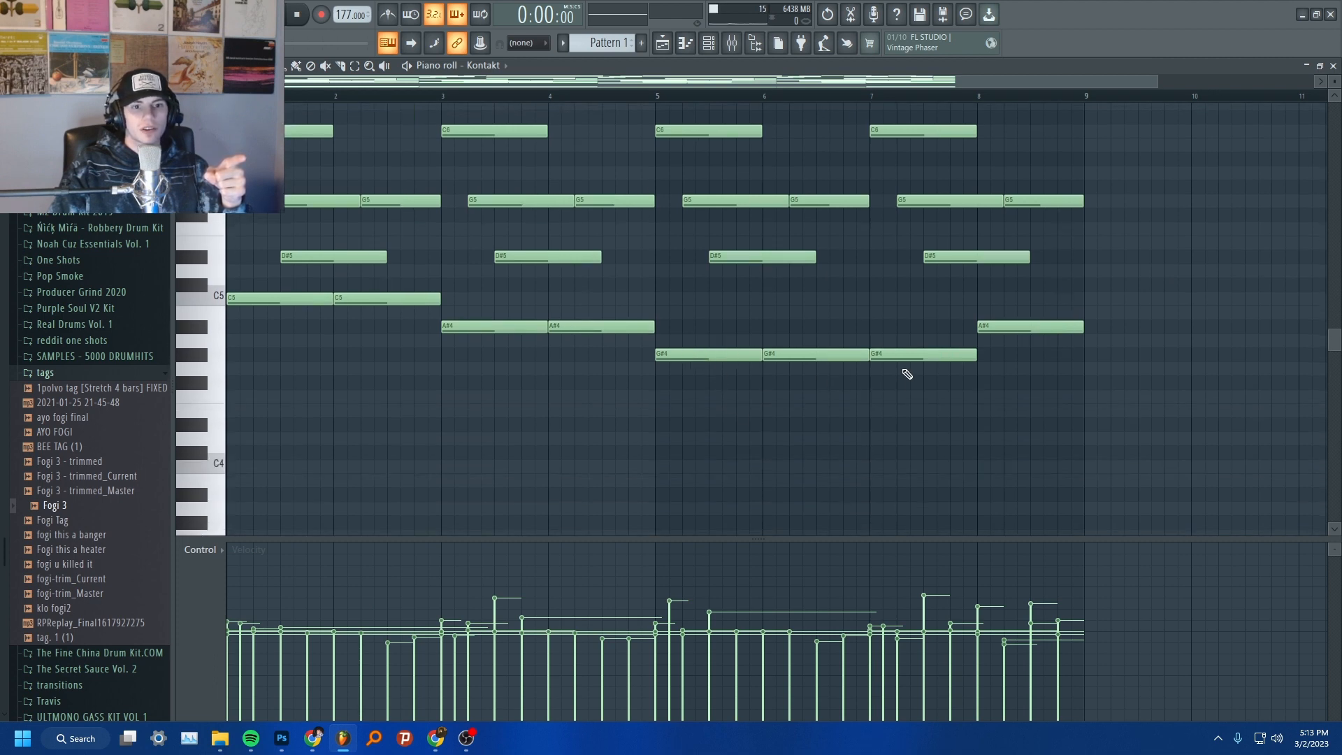
scroll(1046, 375, up, 1)
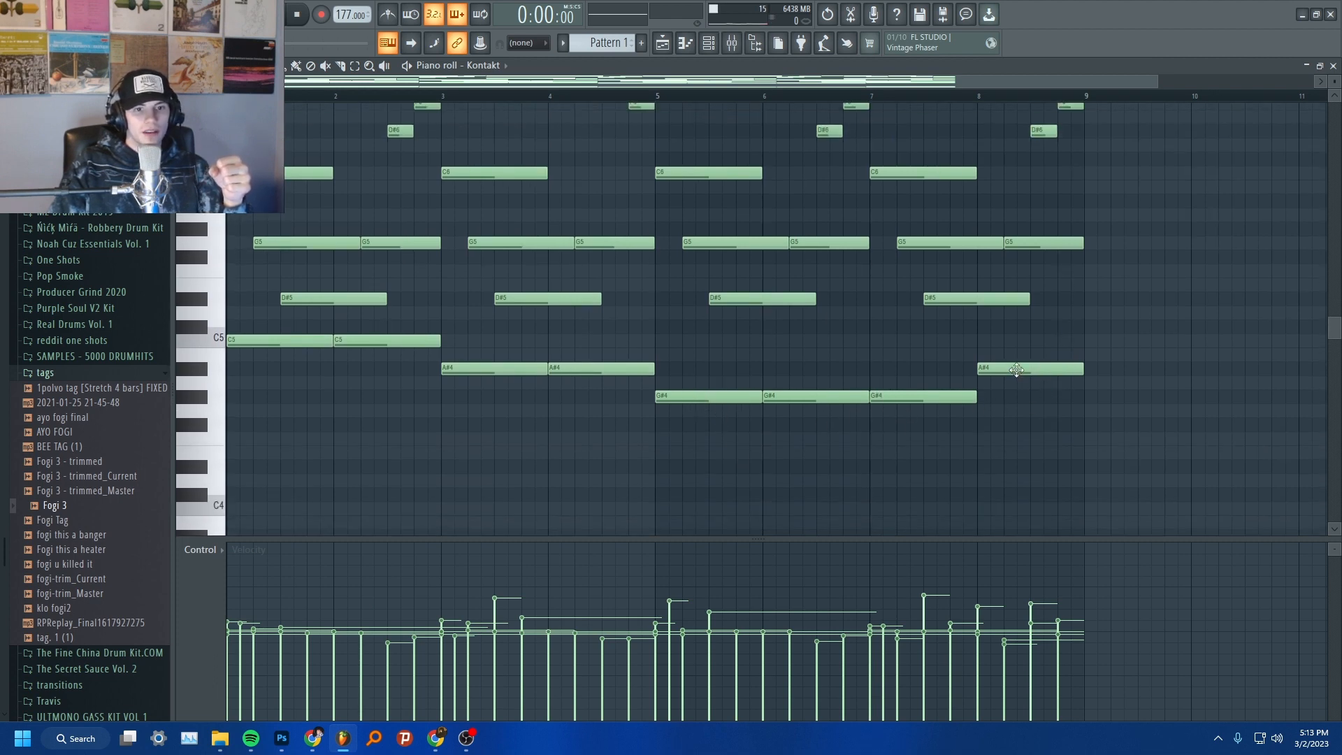
scroll(1015, 370, up, 2)
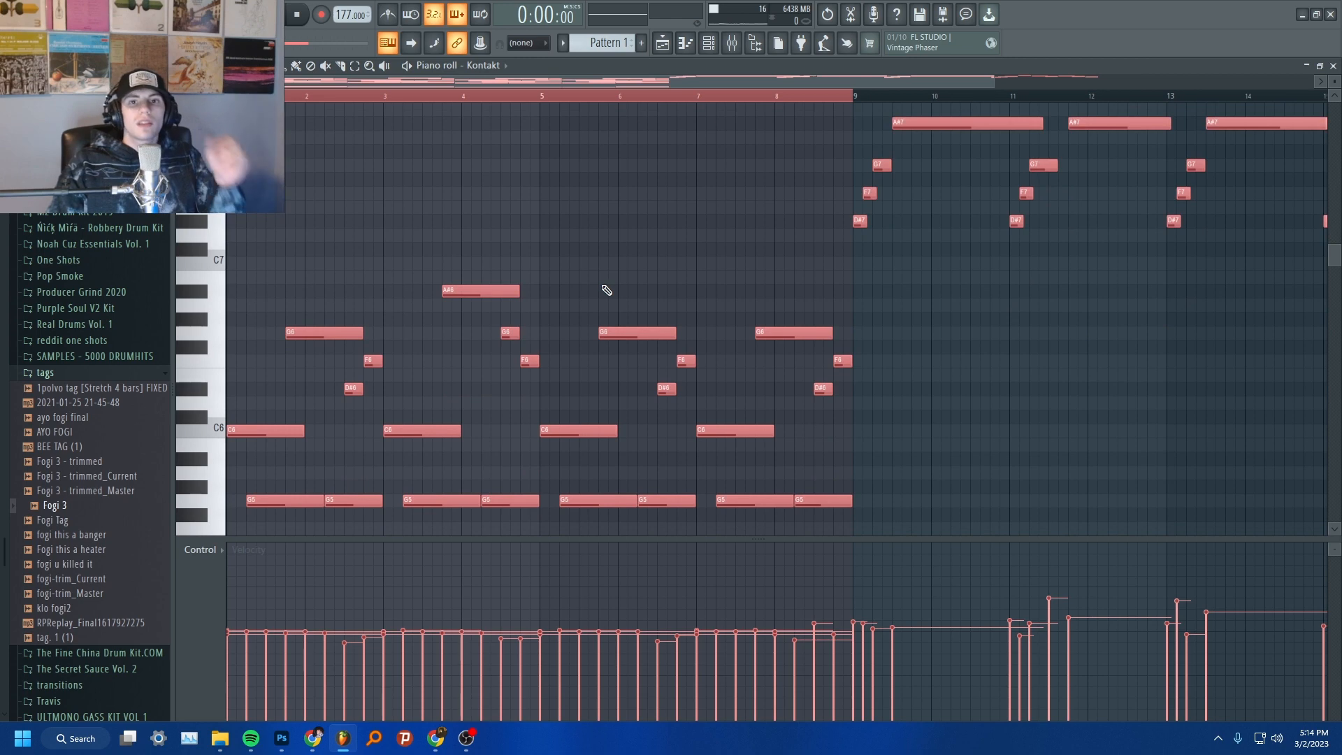
Play back the arpeggio and root notes in bars 1 to 8 without the high counter-melody.
scroll(587, 297, down, 4)
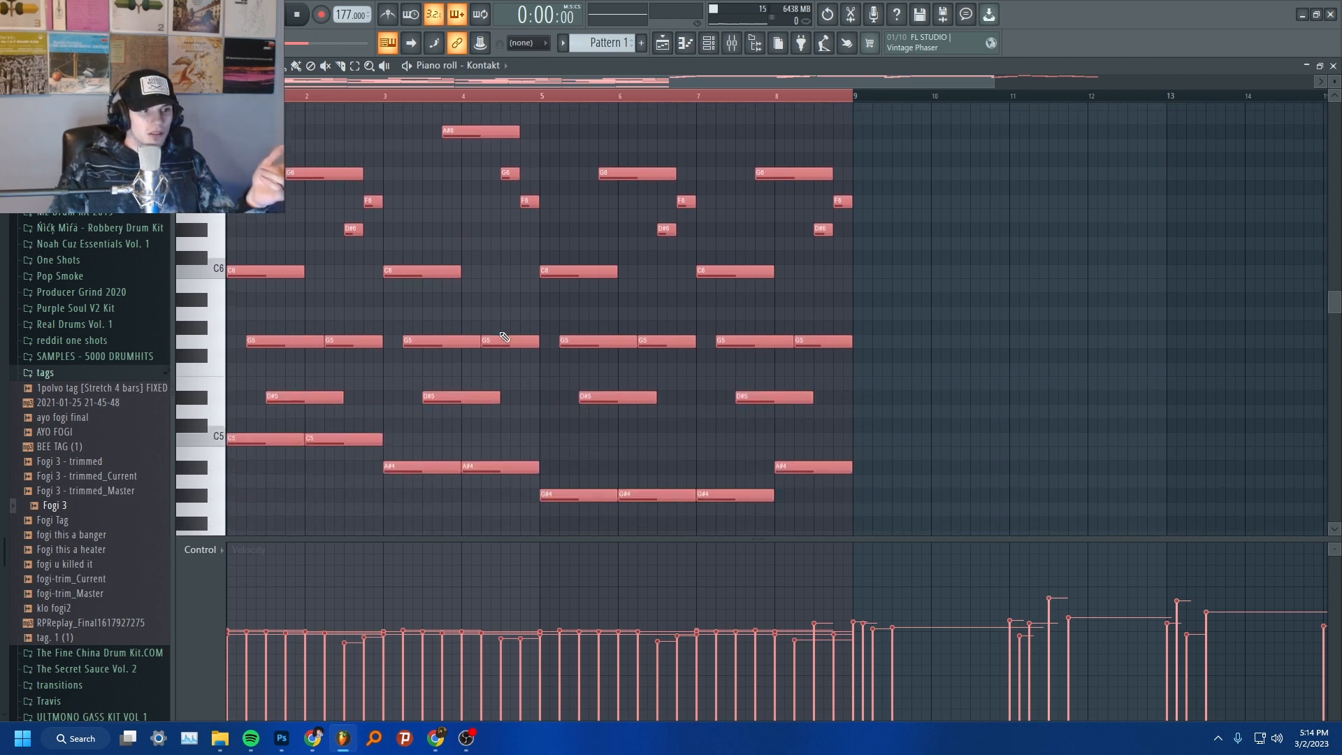
key(space)
scroll(536, 349, up, 2)
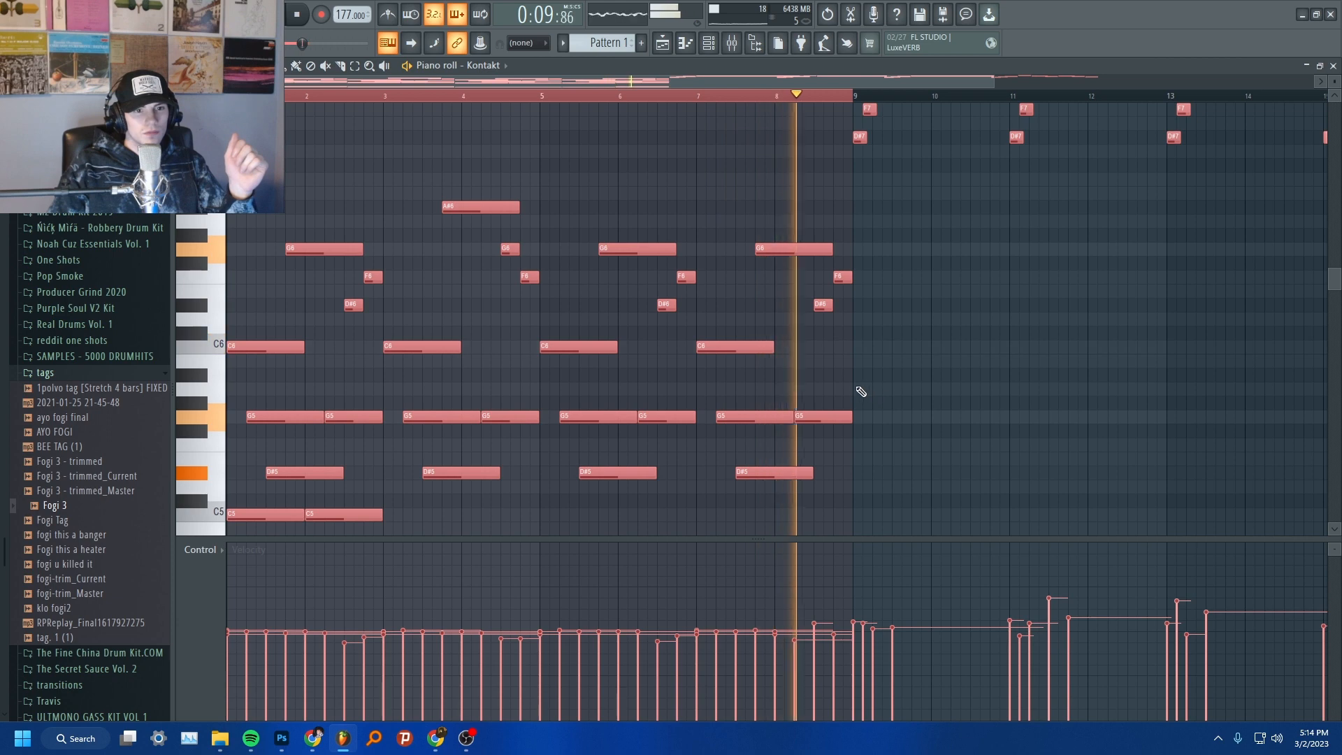
key(space)
View Pattern 2's Kontakt notes in the piano roll and return to the playlist.
key(F5)
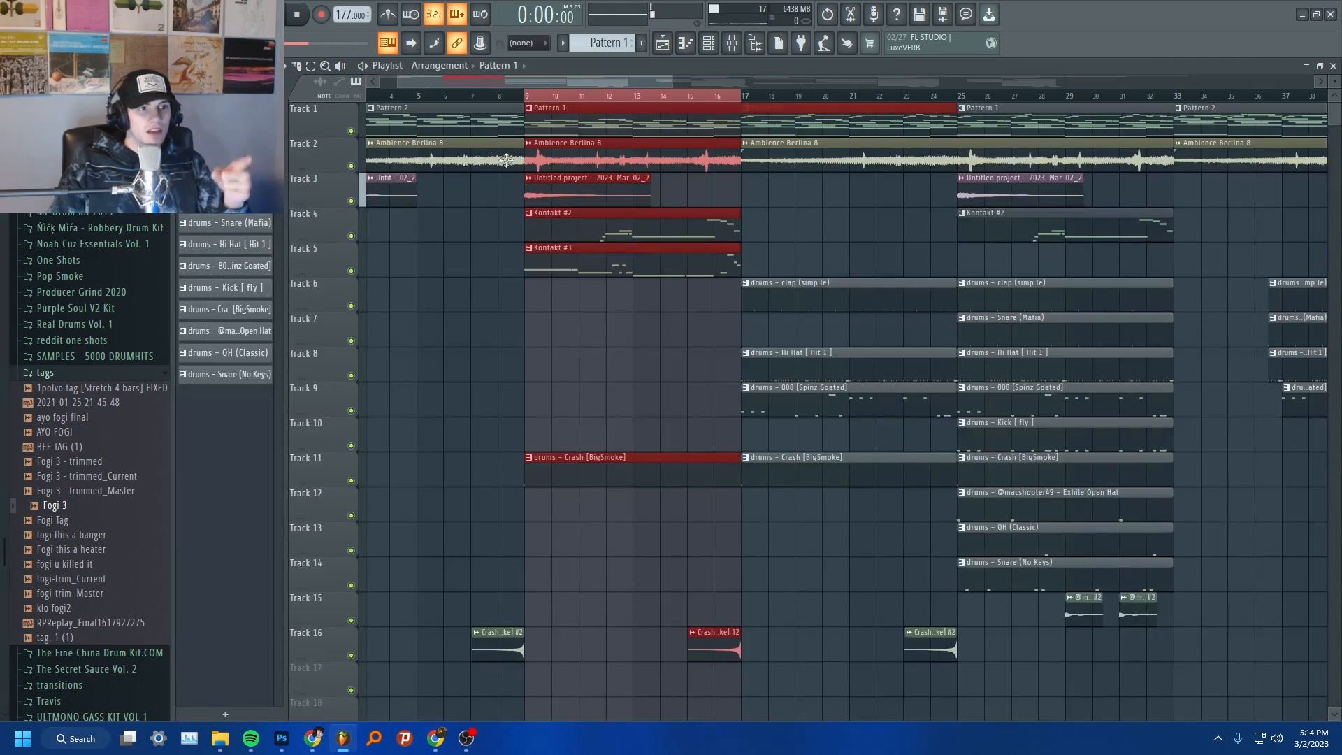
double_click(409, 121)
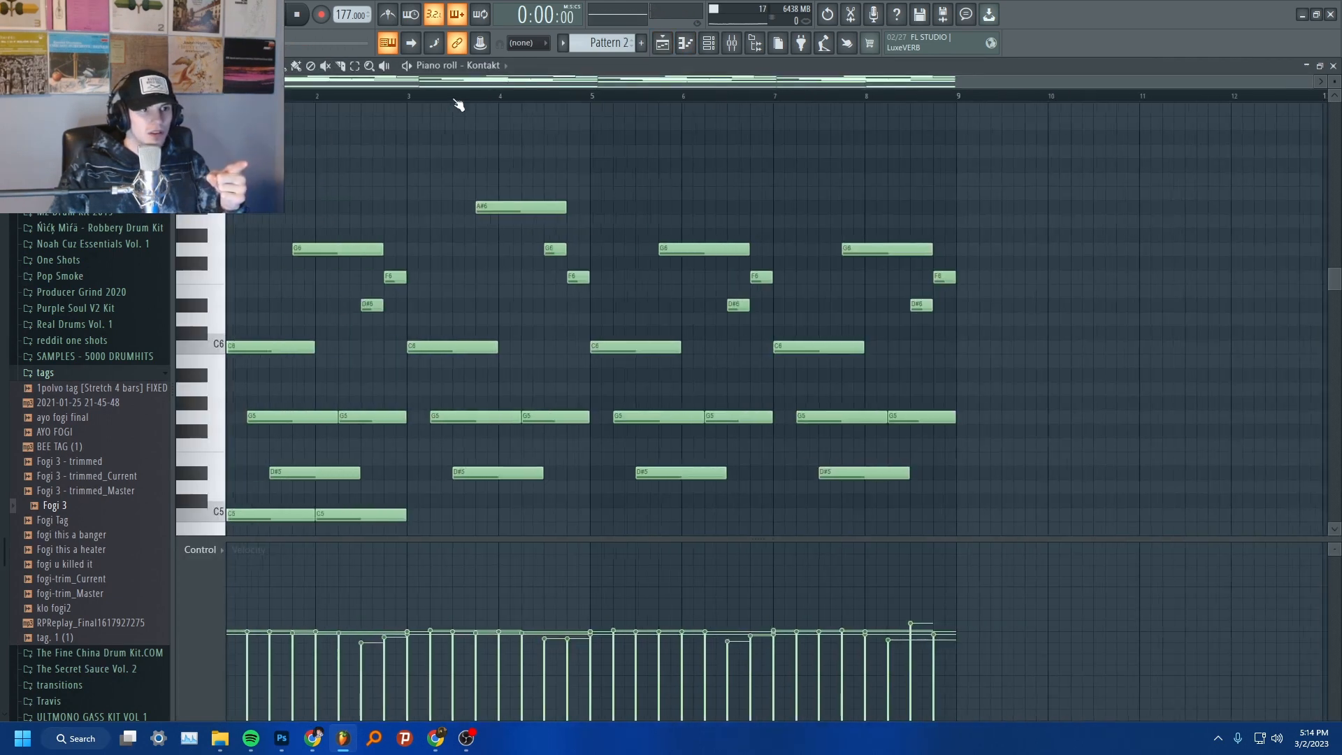
click(662, 49)
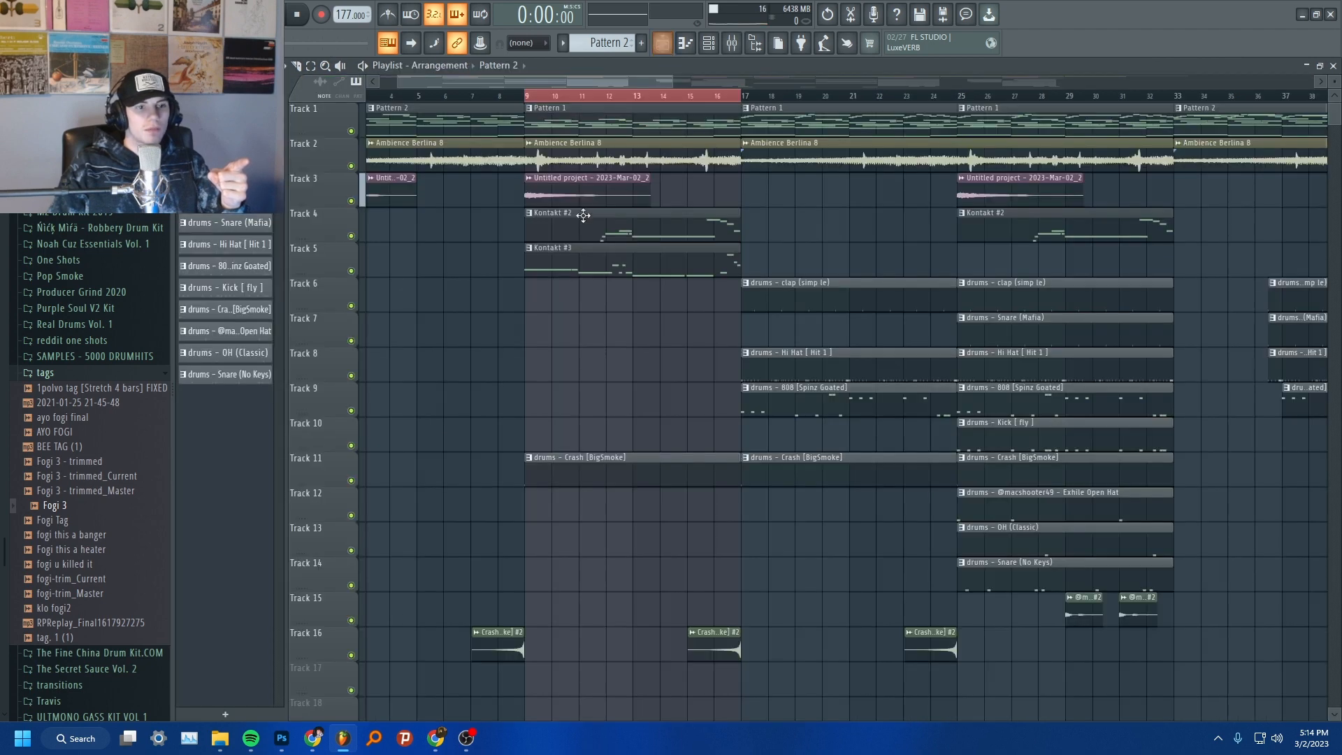
In Pattern 1, move the high counter-melody notes from bar 9 to bar 1 above the arpeggio, and play the result.
double_click(629, 120)
drag(1132, 146, 476, 309)
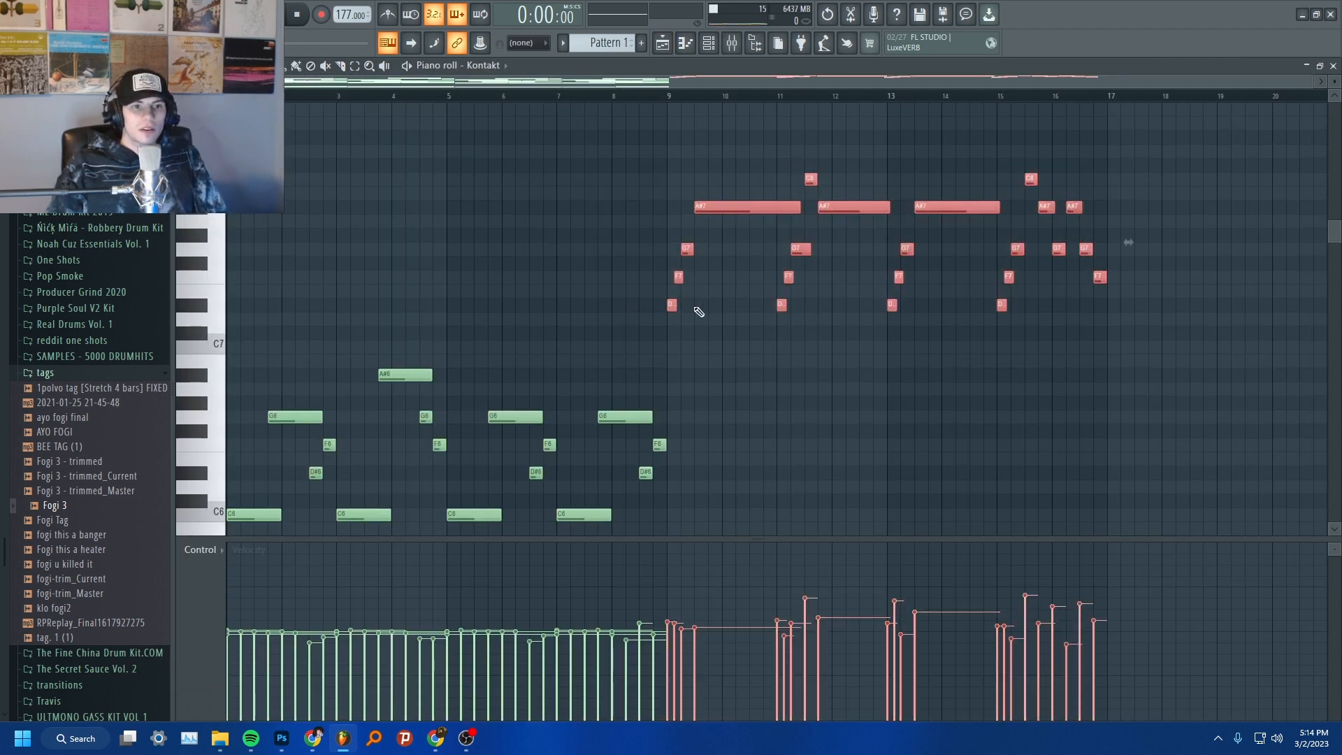
drag(672, 304, 231, 303)
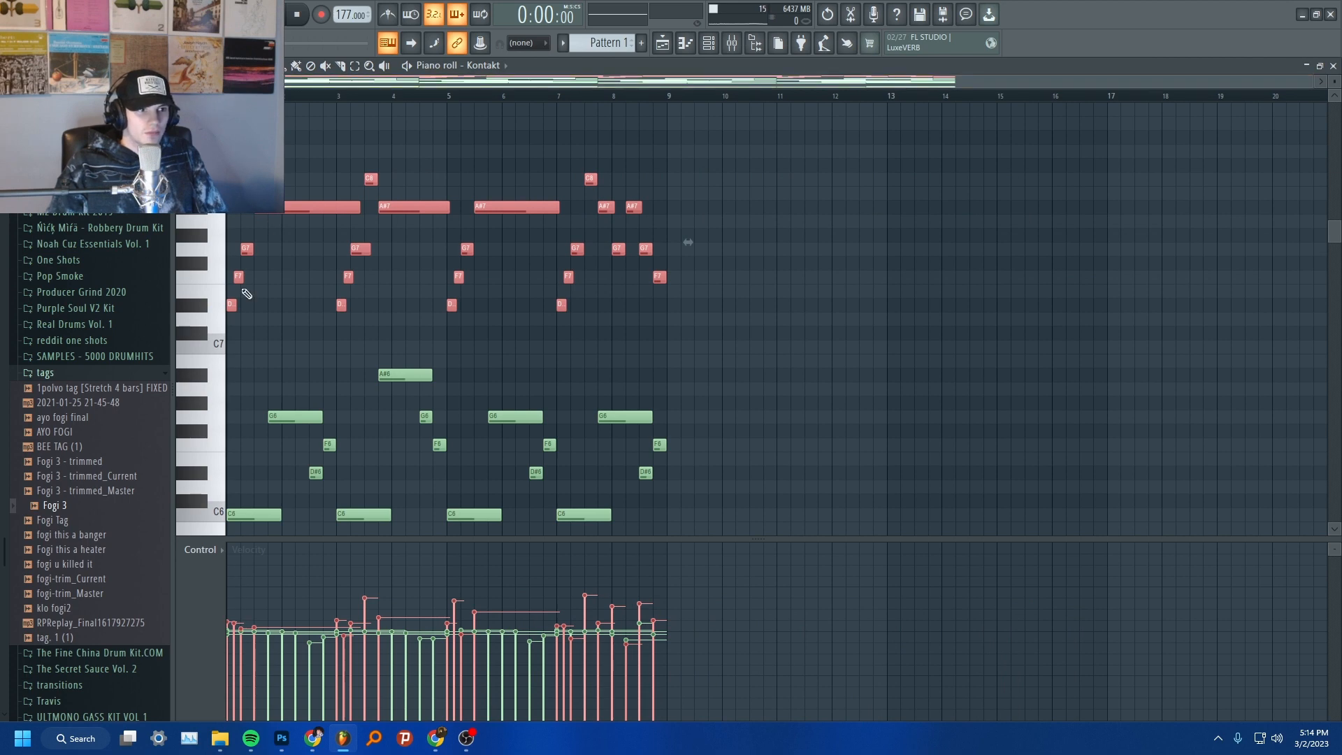
key(space)
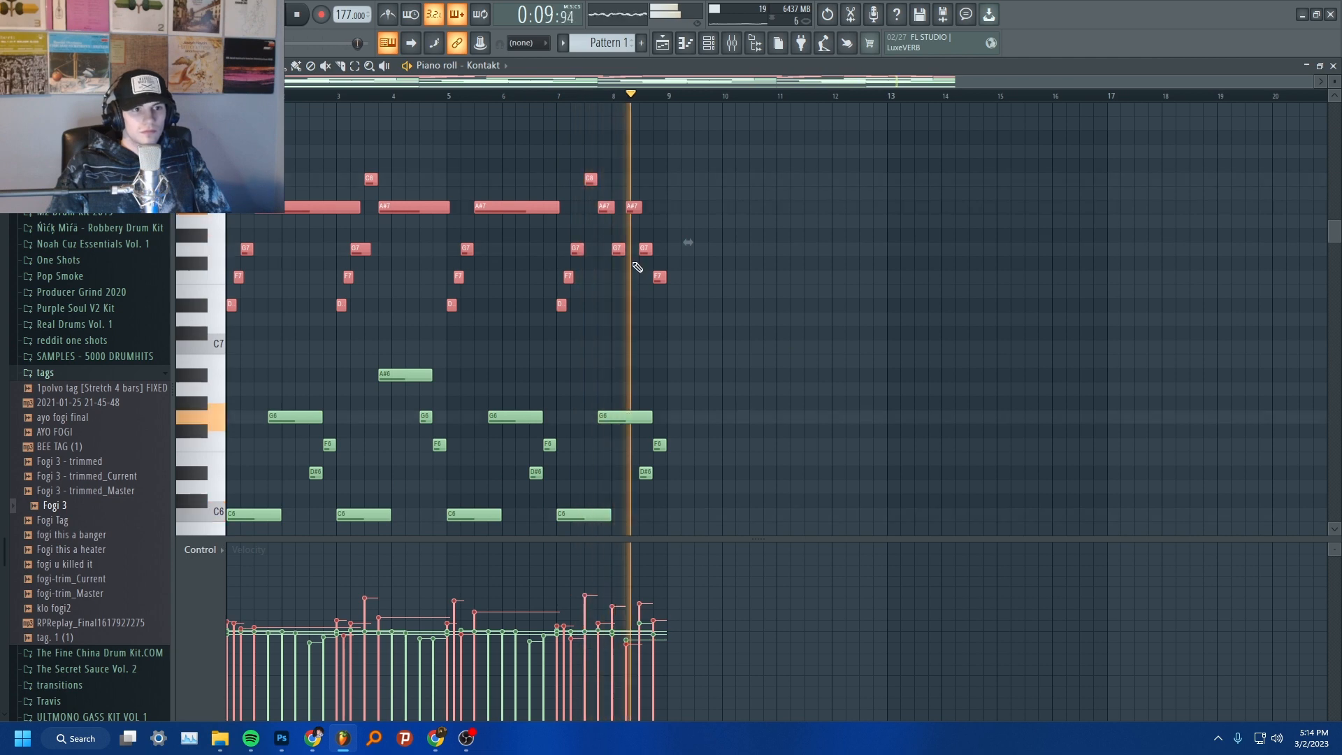
Inspect the Fruity parametric EQ 2, MO-TT and ValhallaVintageVerb settings on mixer Insert 1.
key(F9)
click(1253, 116)
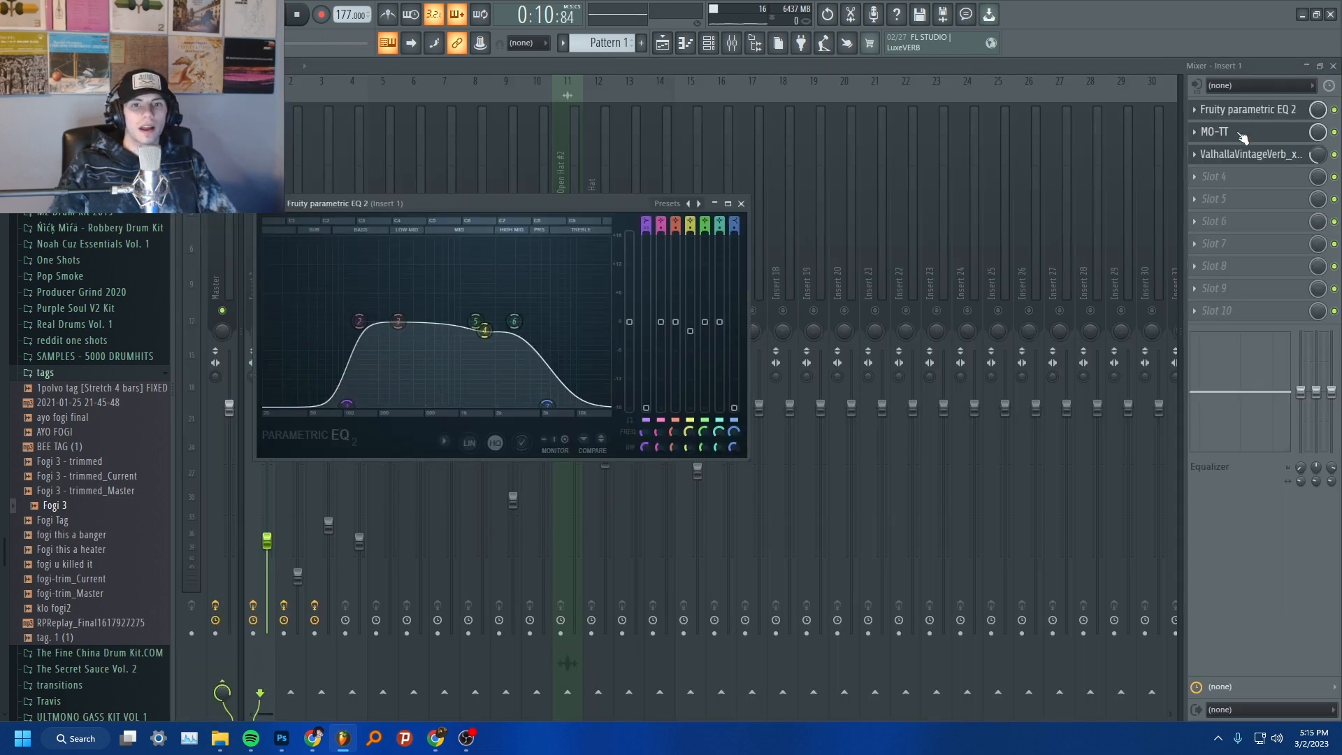
click(1243, 133)
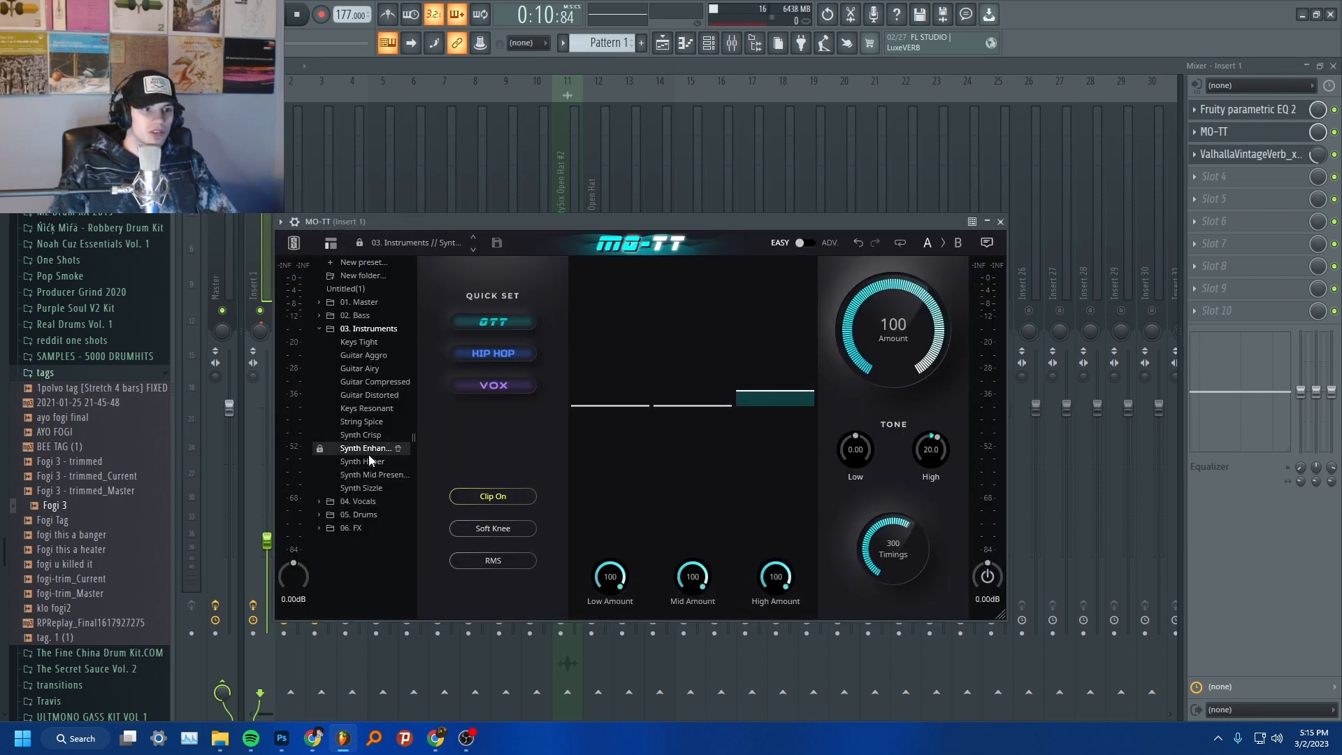
click(1307, 155)
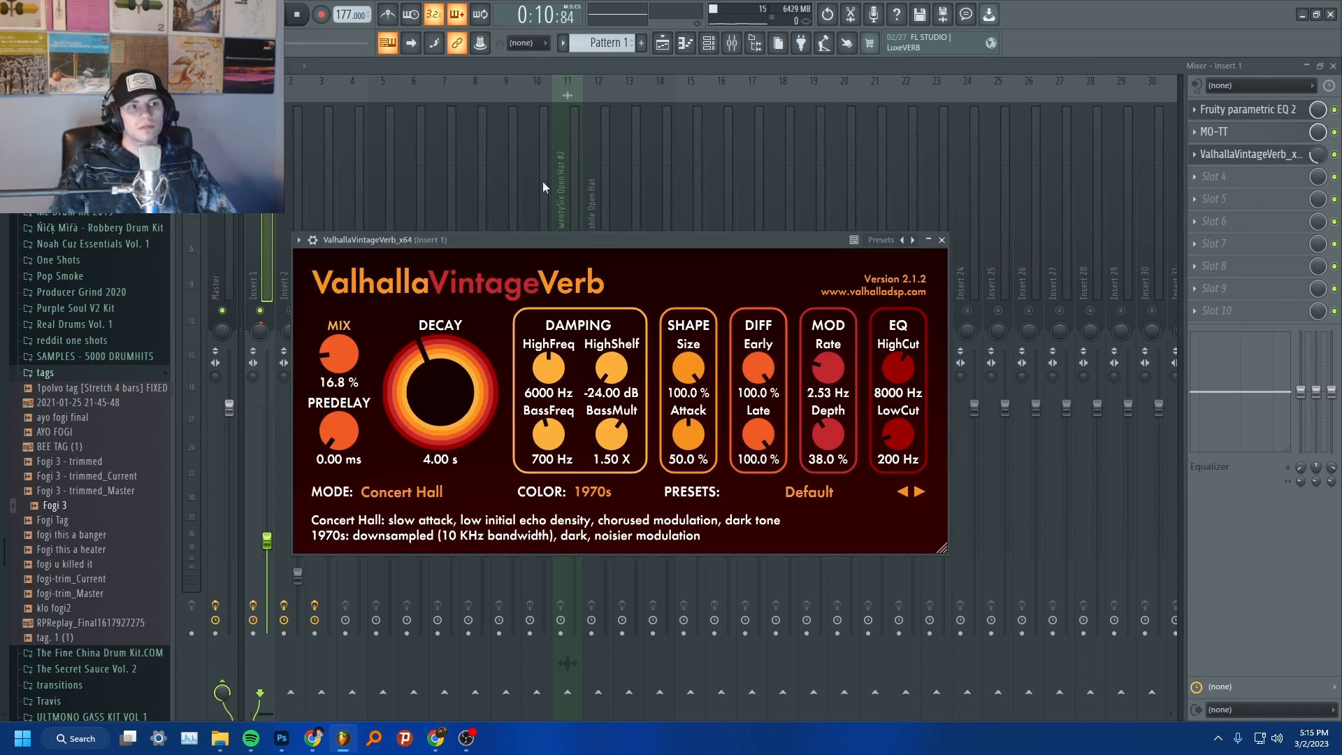
drag(714, 241, 849, 236)
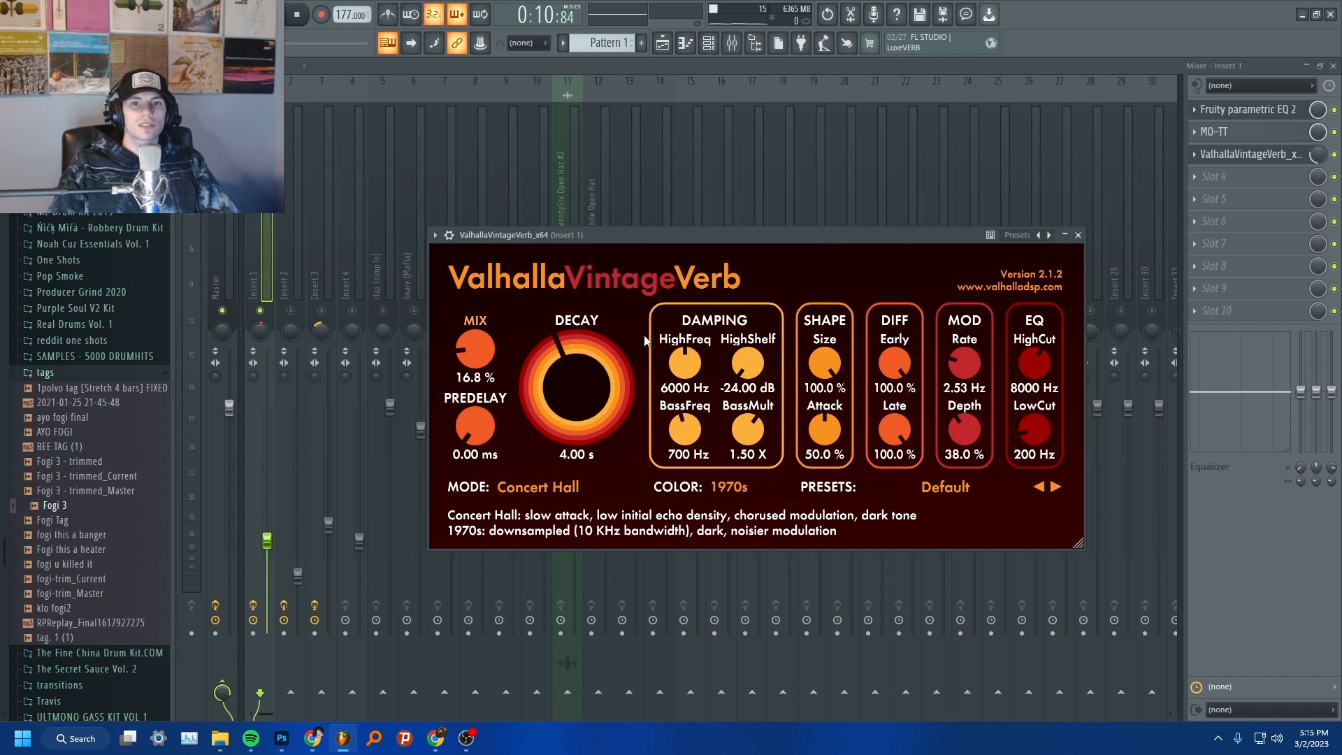
Compare the melody's playback with Insert 1's effects disabled and re-enabled.
click(255, 605)
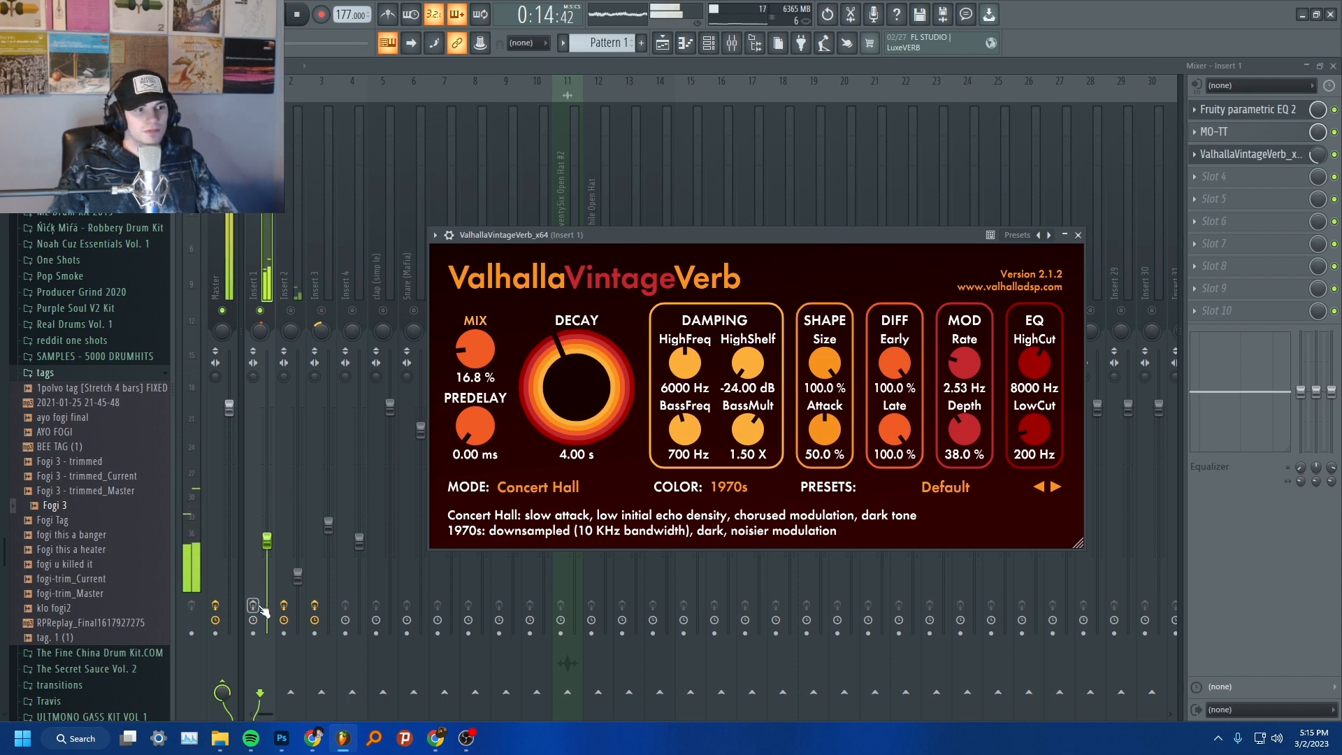
key(space)
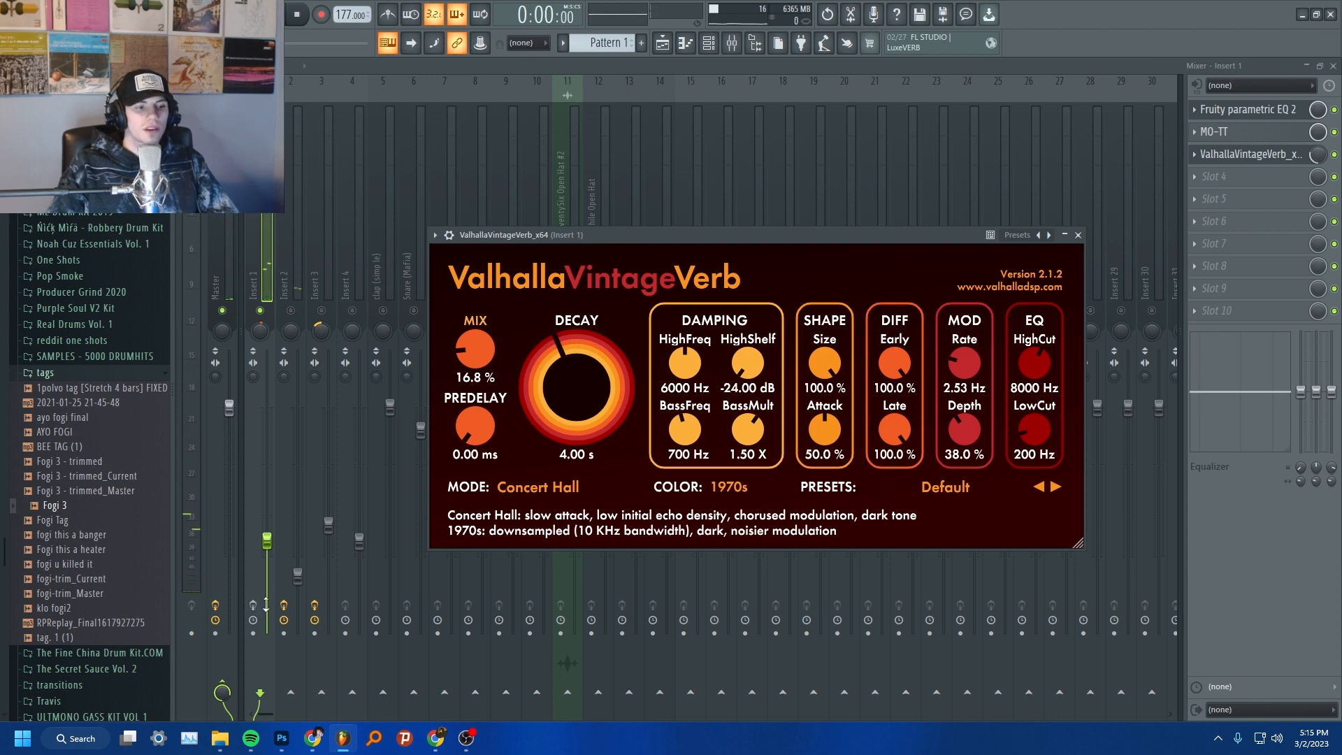
click(253, 605)
key(space)
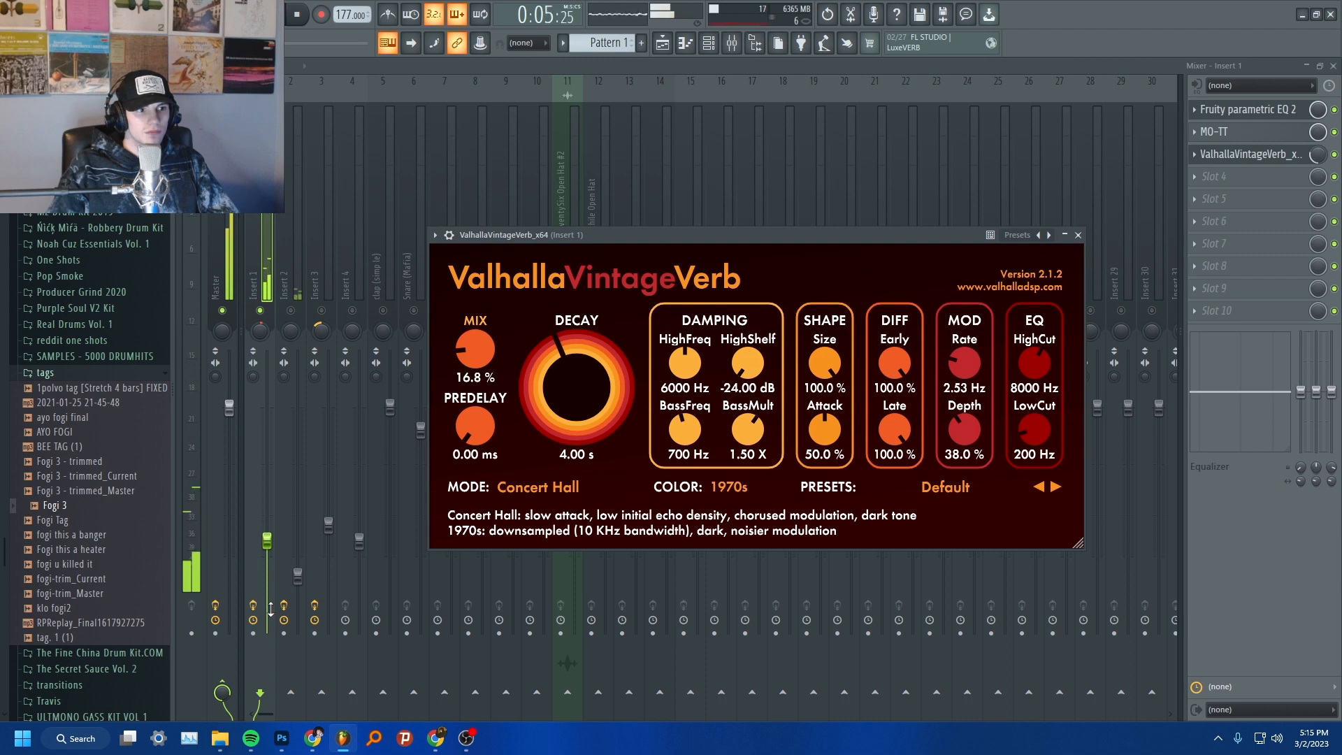
key(space)
Inspect the Ambience Berlina 8 audio clip and its mixer insert, and play it together with the melody.
key(F5)
double_click(563, 157)
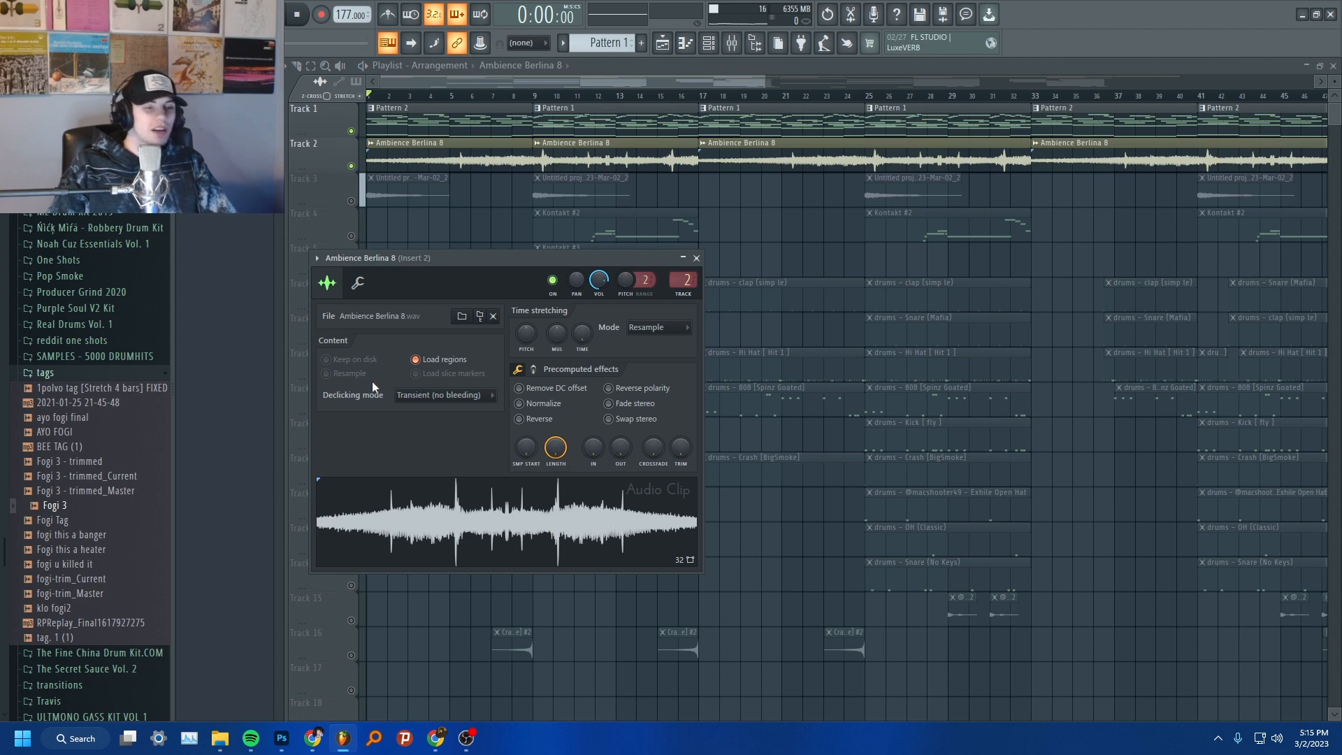
click(731, 42)
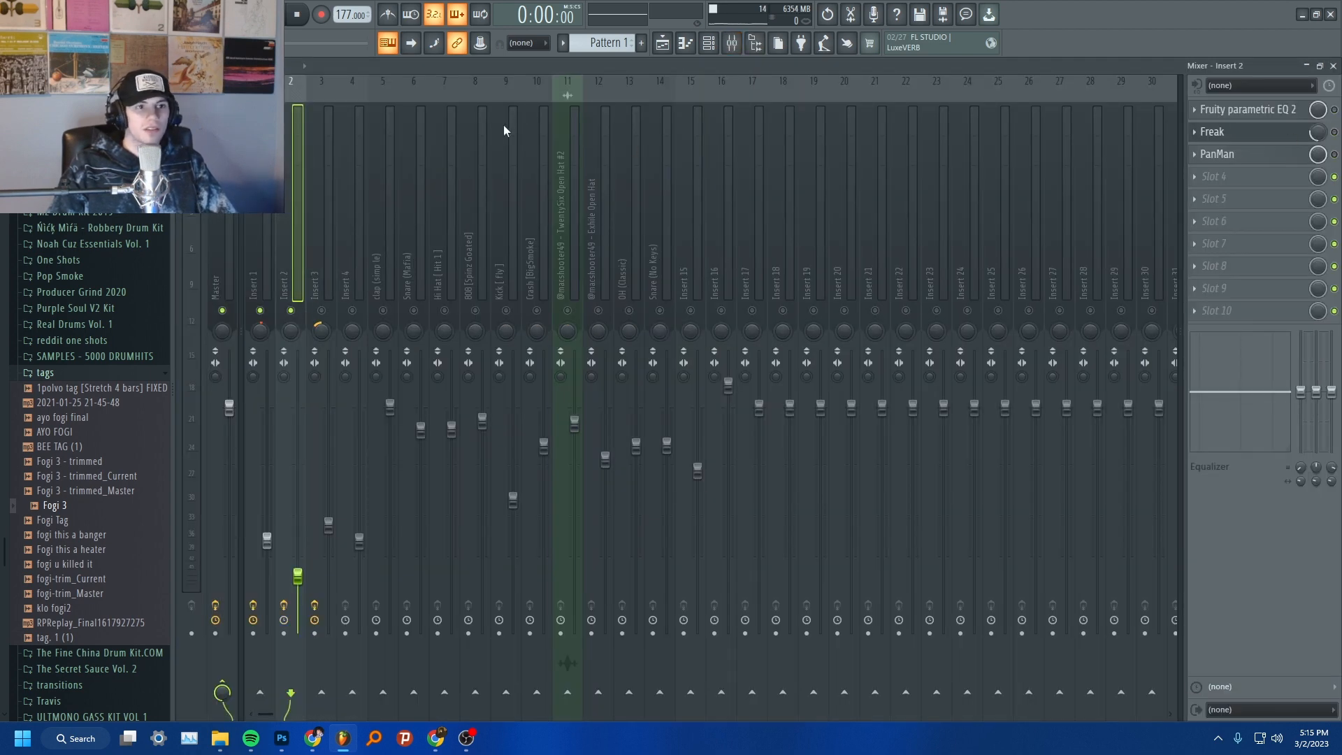
key(space)
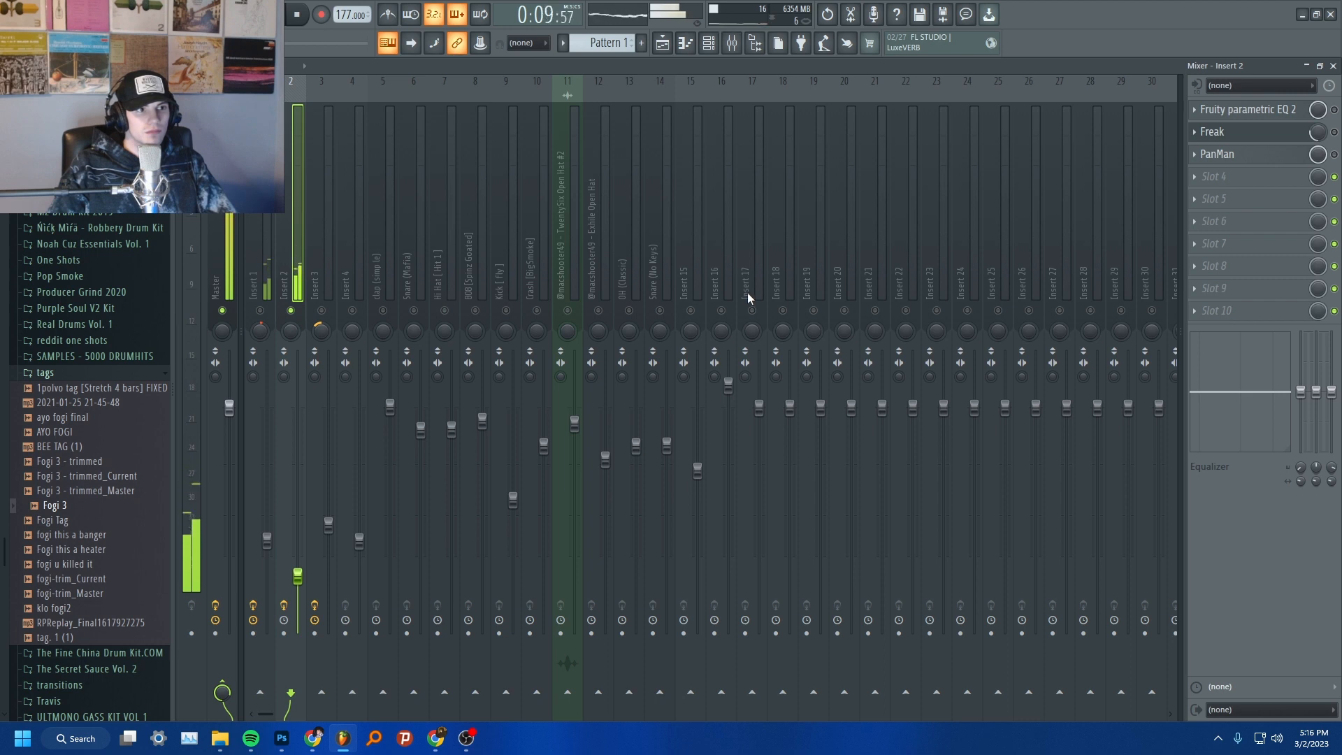
click(663, 44)
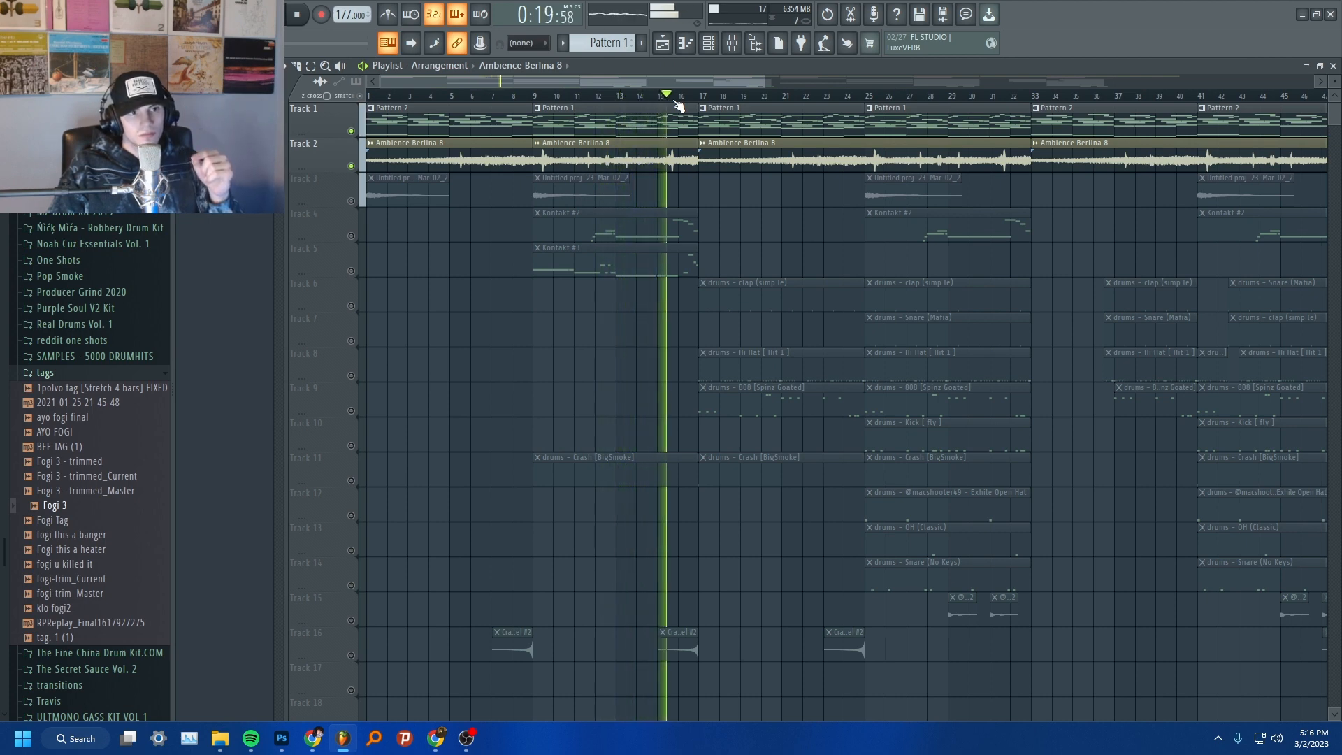
key(space)
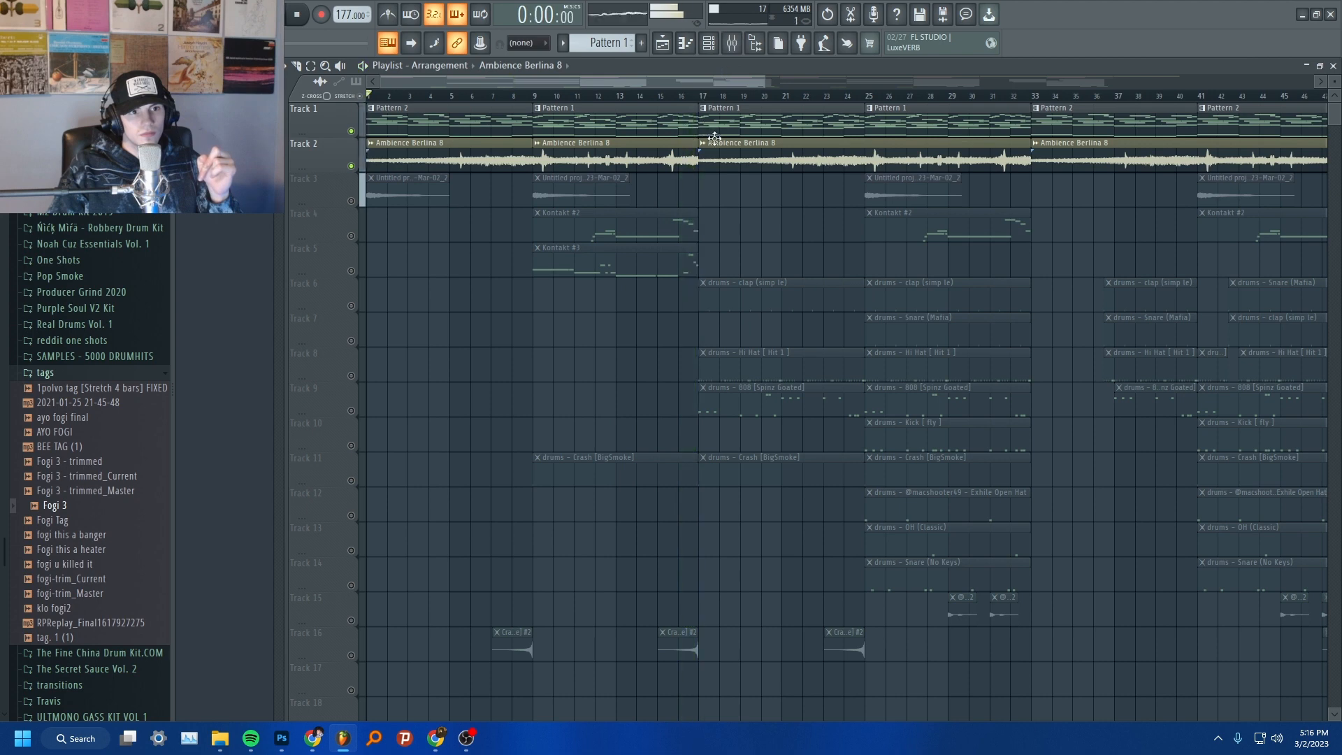
Open Fruity parametric EQ 2 on mixer Insert 2 and play the ambience through it.
key(F9)
click(1268, 110)
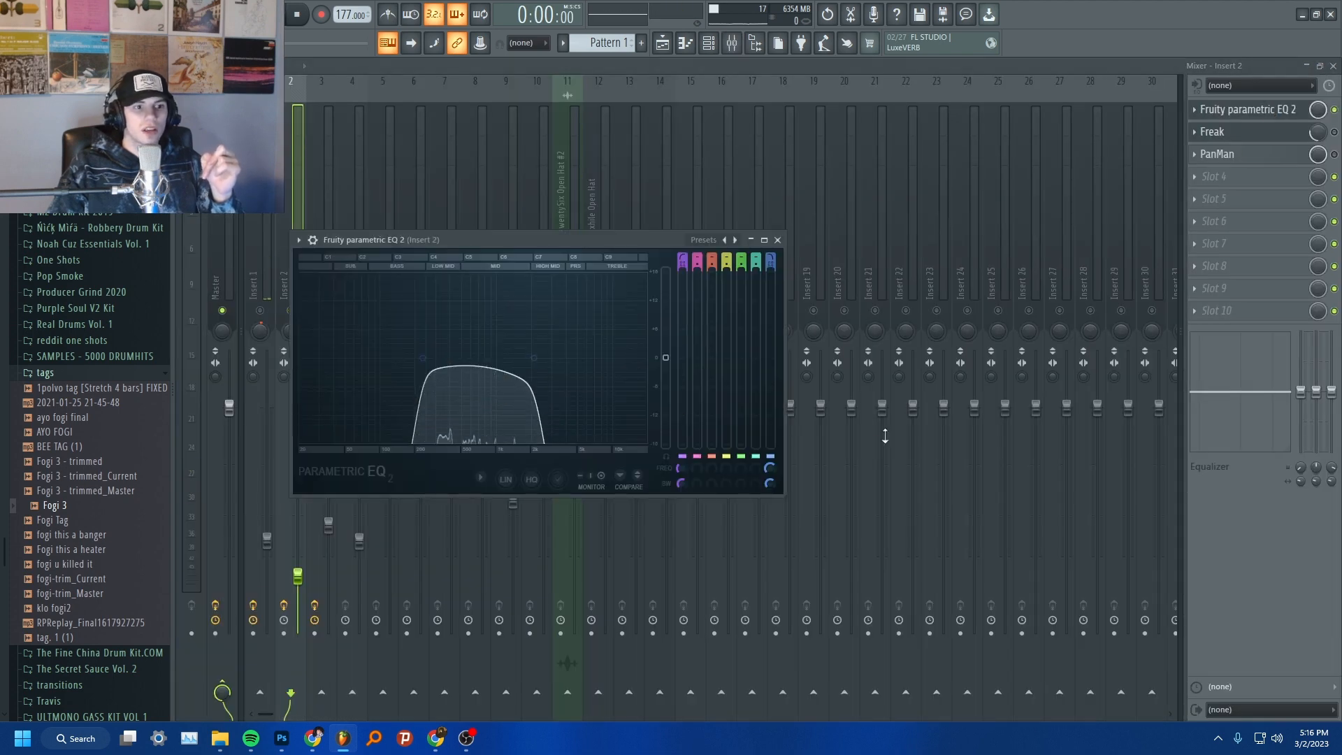
key(space)
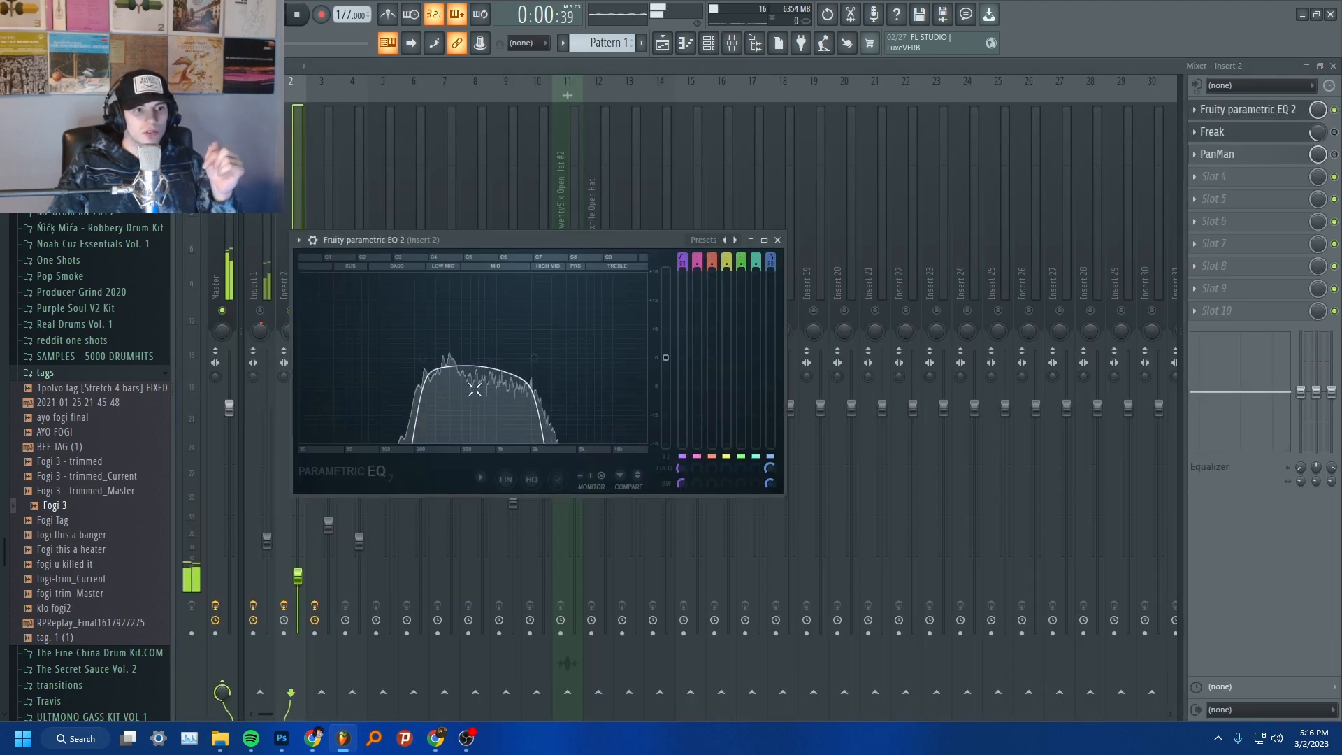
Stop playback, enable the Freak effect on mixer Insert 2 and inspect its settings.
key(space)
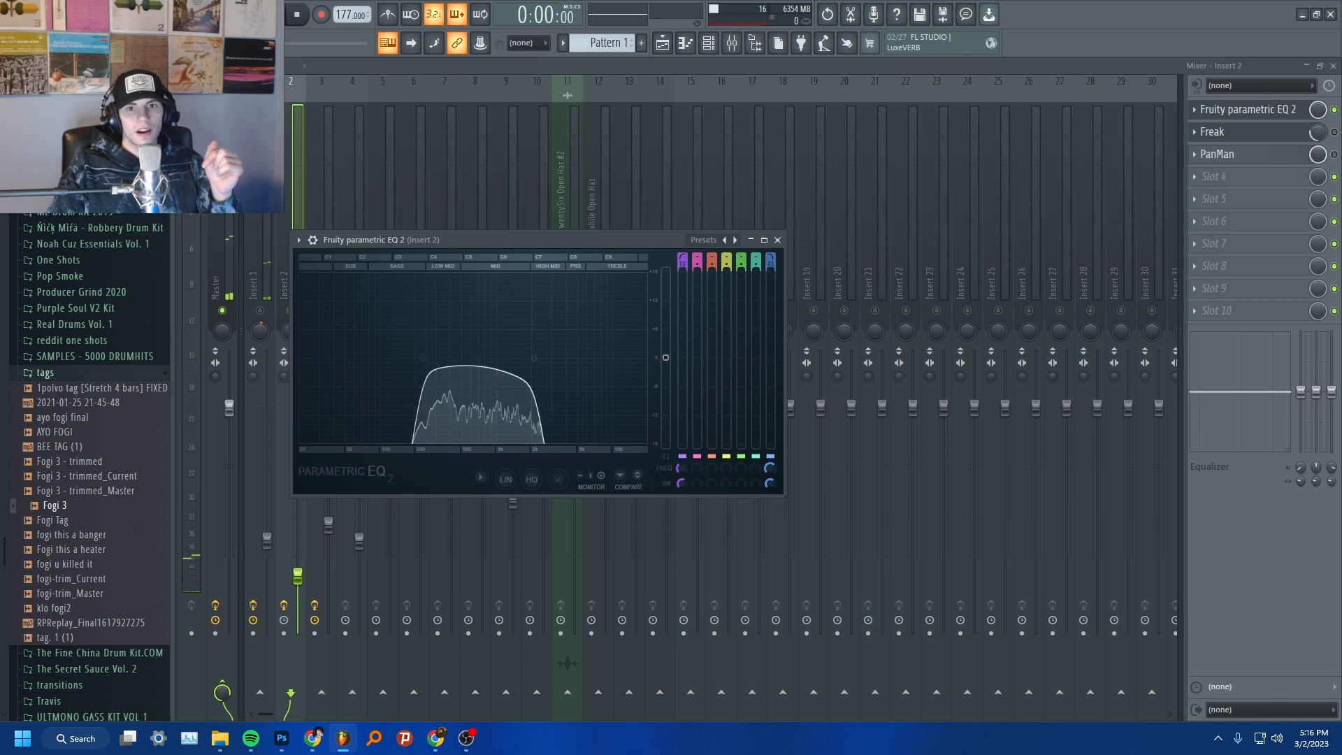
click(1333, 132)
click(1257, 133)
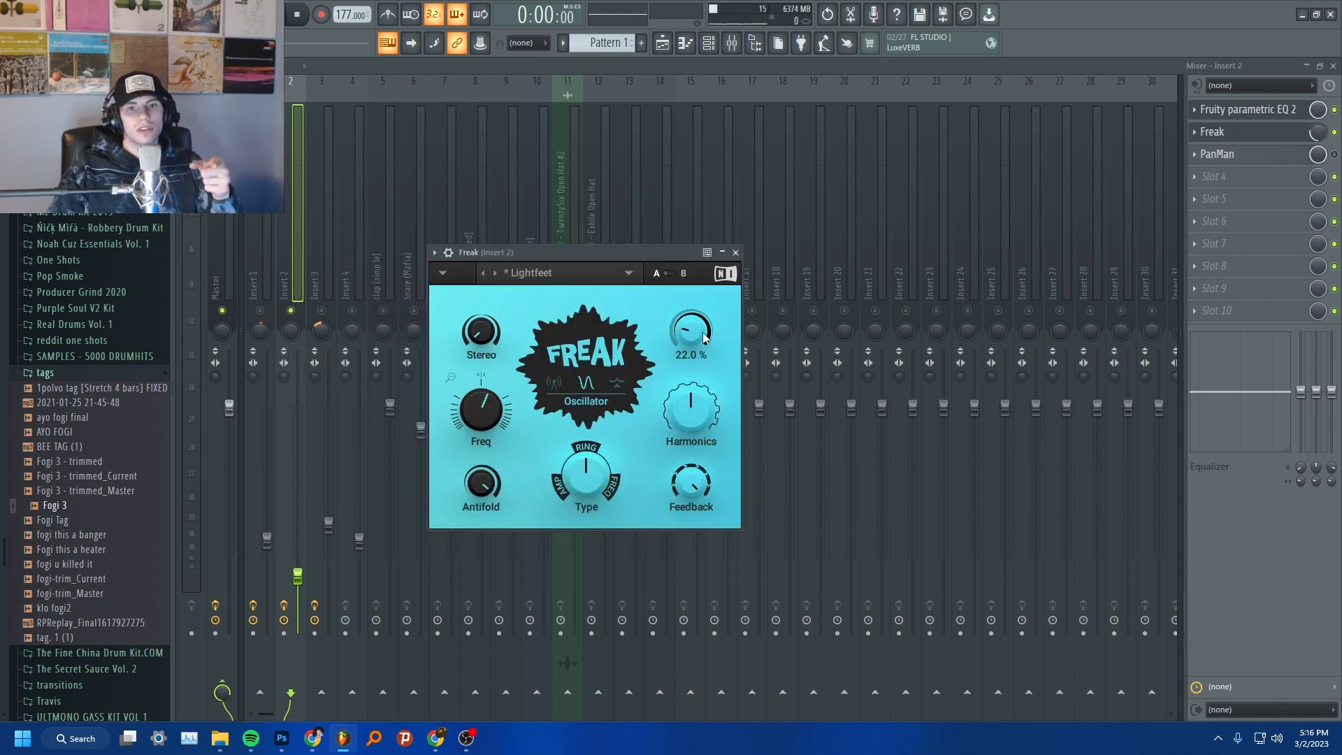
Enable PanMan on Insert 2 and play the ambience while viewing its panning display.
click(1318, 158)
click(1284, 156)
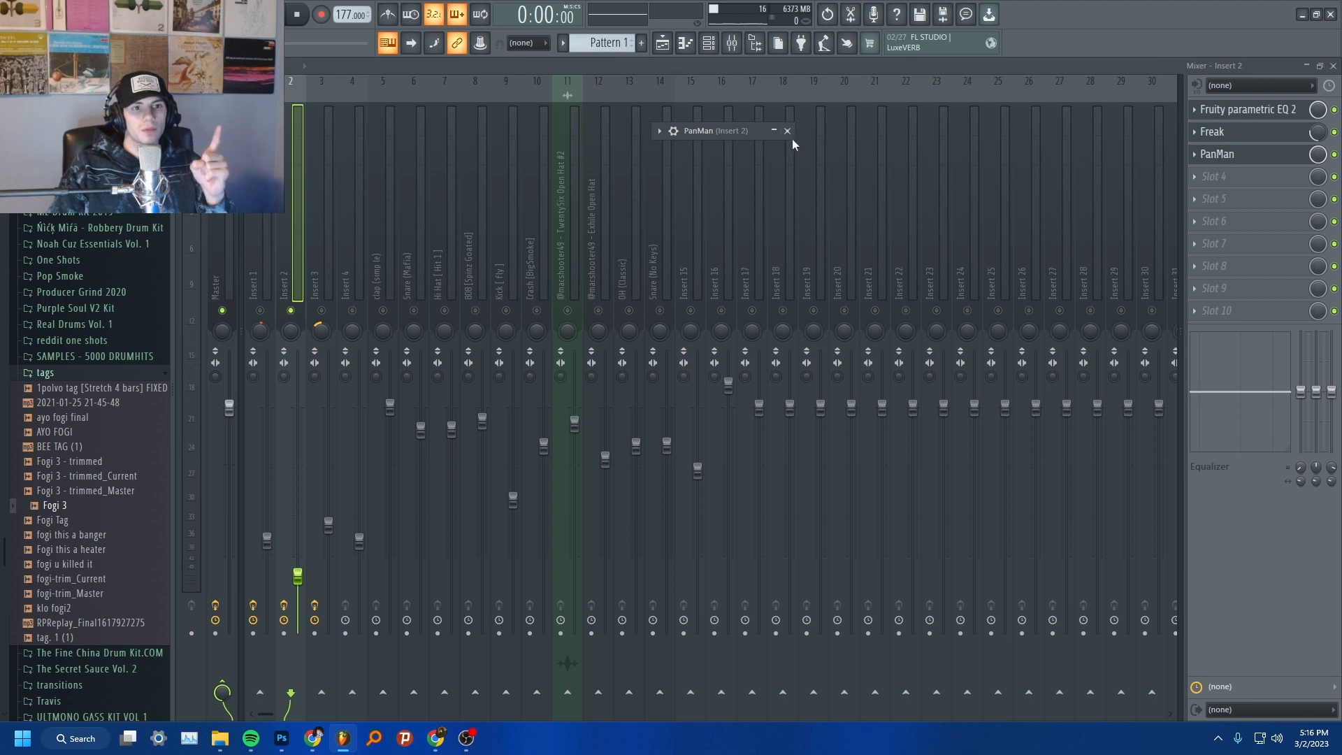
key(space)
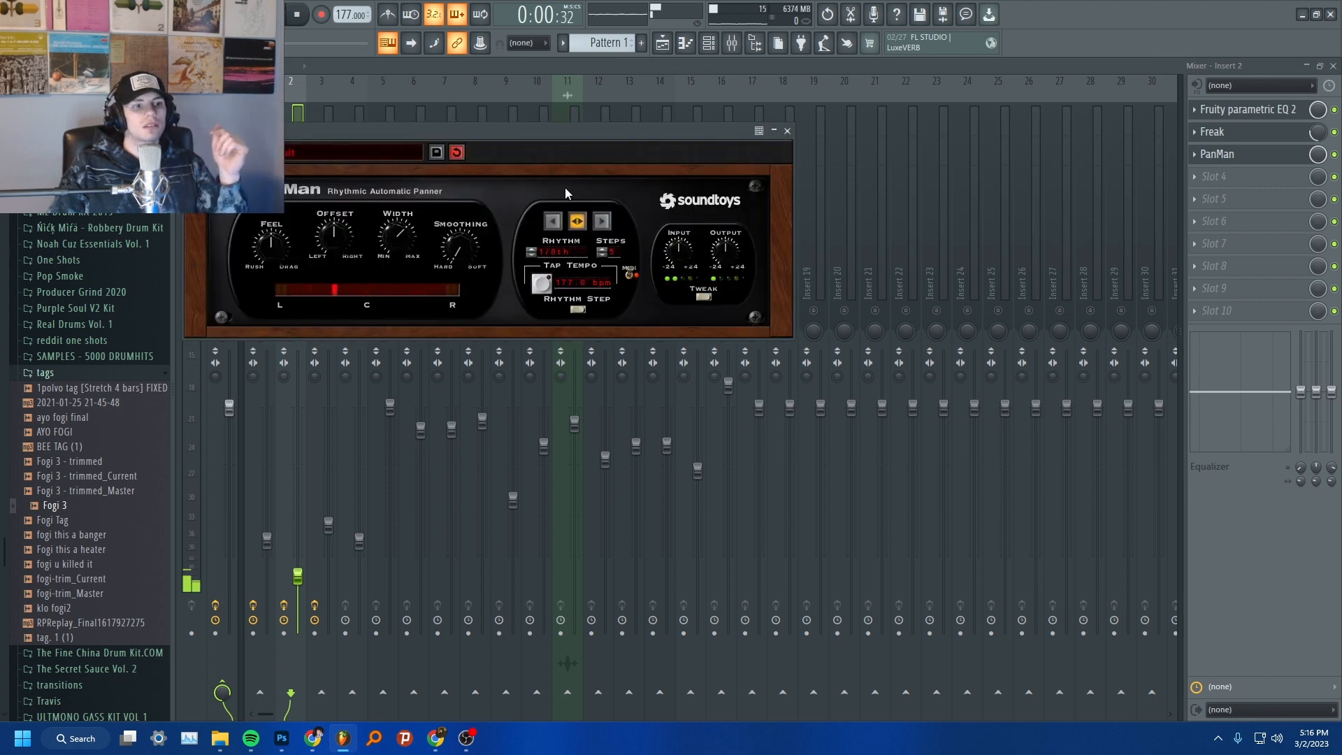
drag(518, 150, 903, 167)
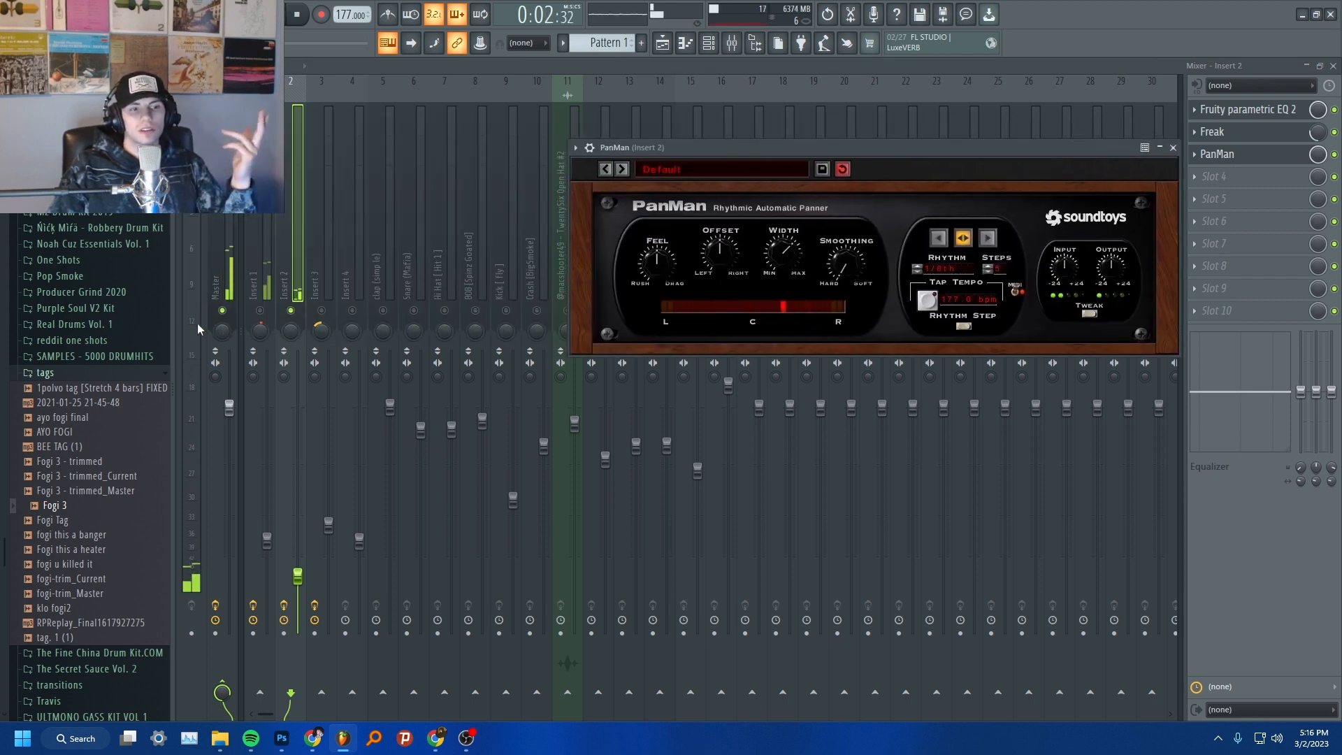
key(space)
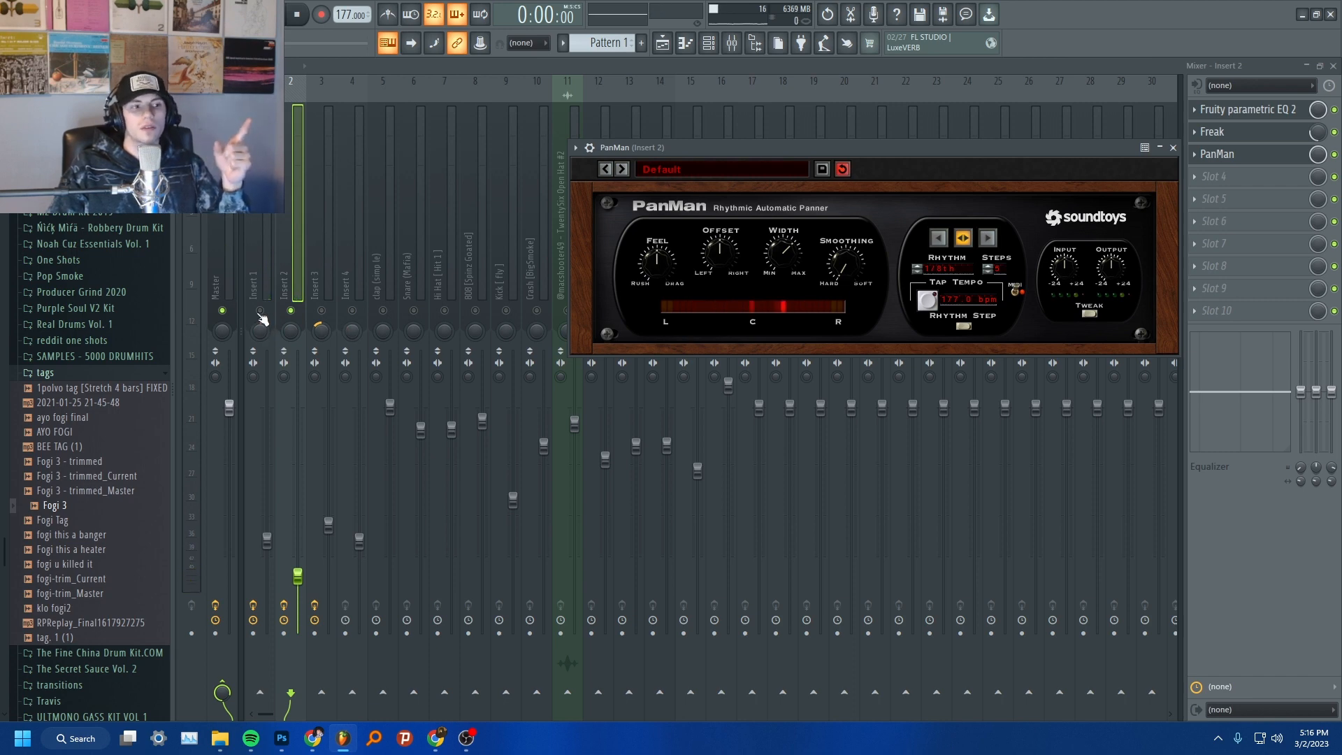
Unmute mixer Insert 1 and play the melody together with the processed ambience.
click(260, 311)
key(space)
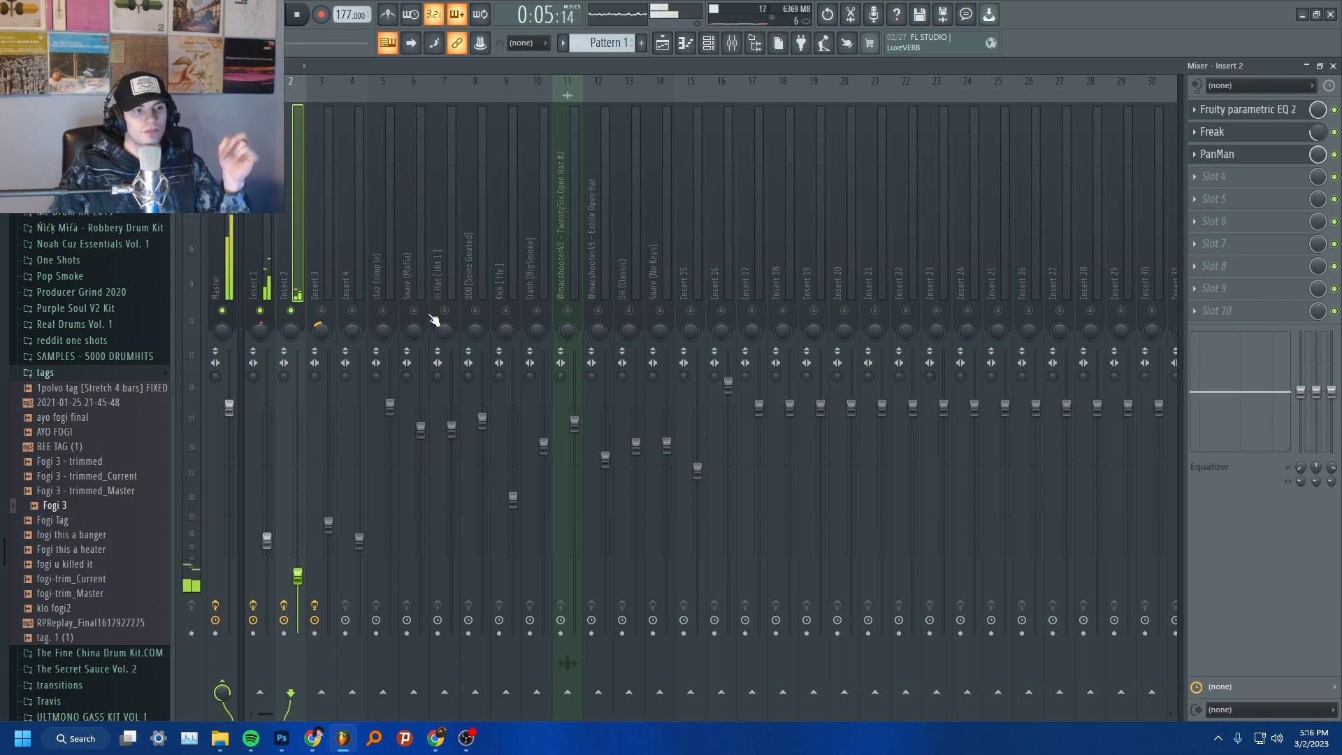
key(space)
Return to the playlist and inspect the Electric Mint (Melody) instrument in Kontakt #2, auditioning a note.
click(662, 44)
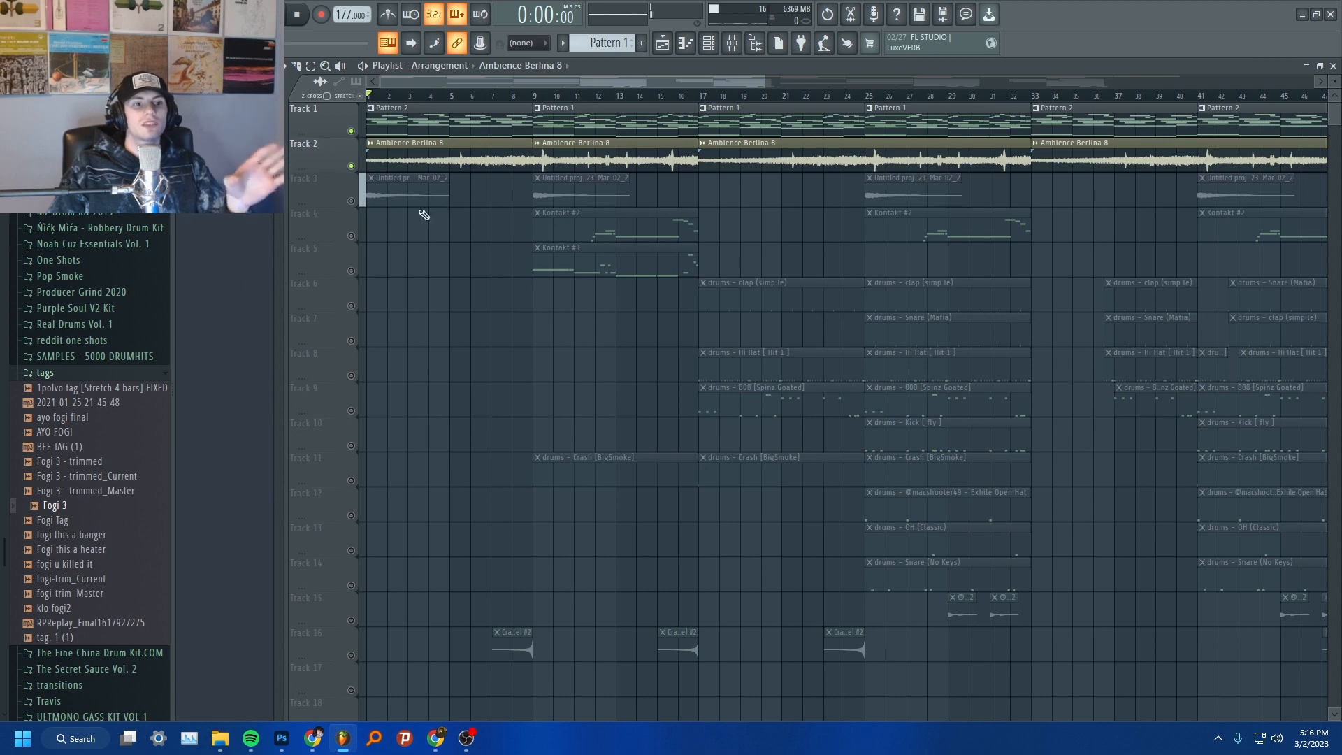
click(428, 174)
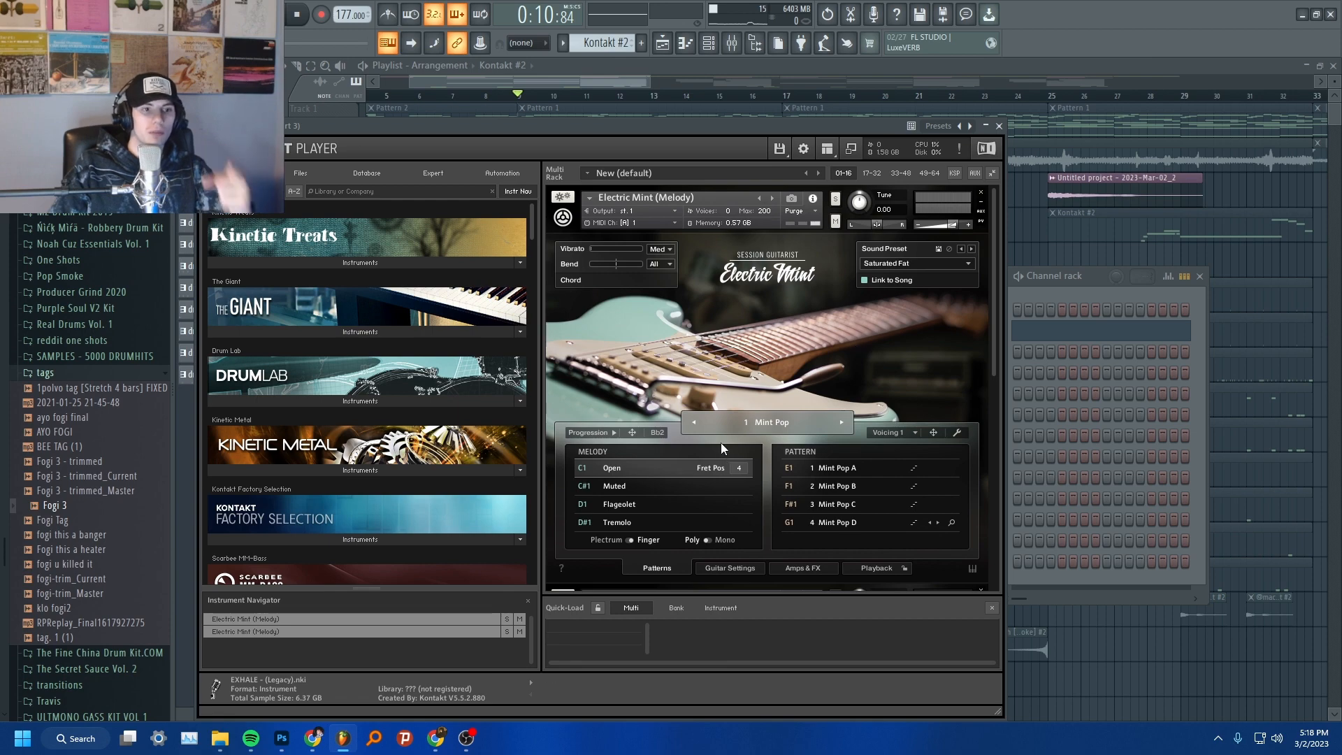
drag(794, 126, 972, 290)
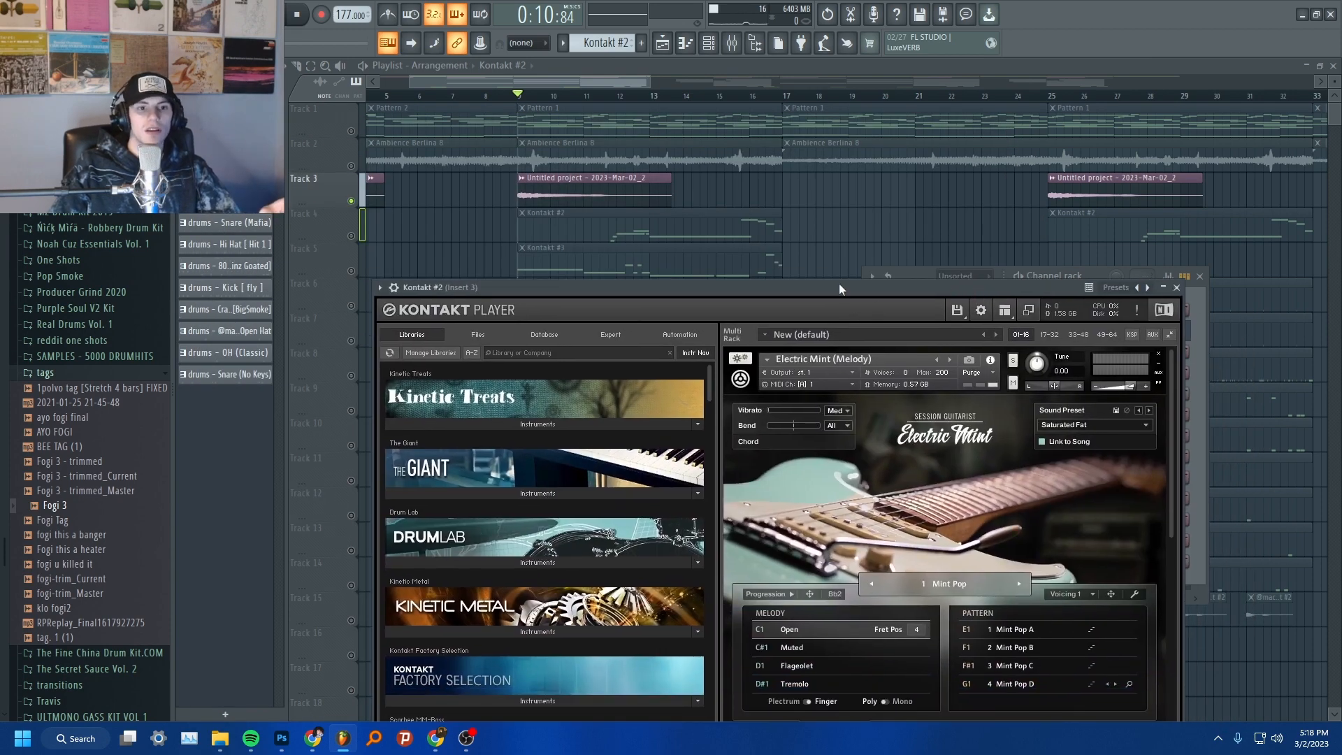
drag(838, 283, 824, 252)
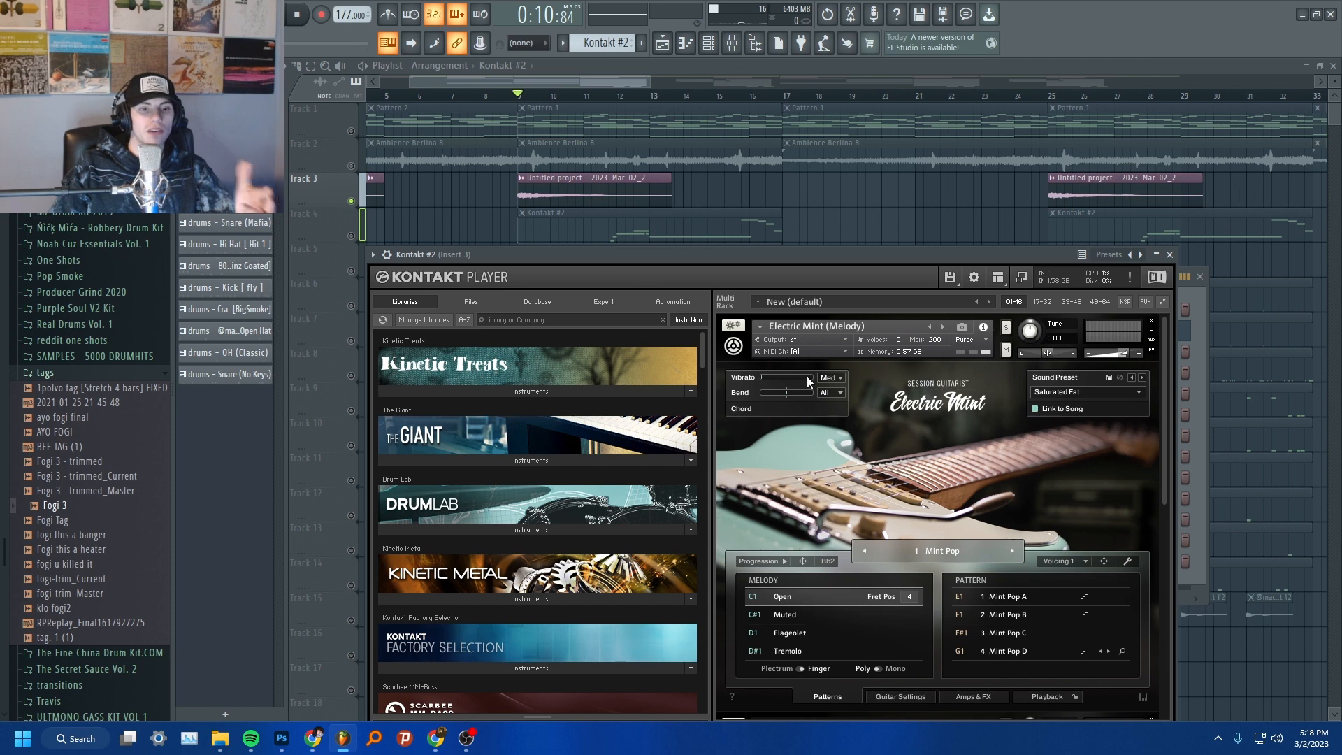
key(q)
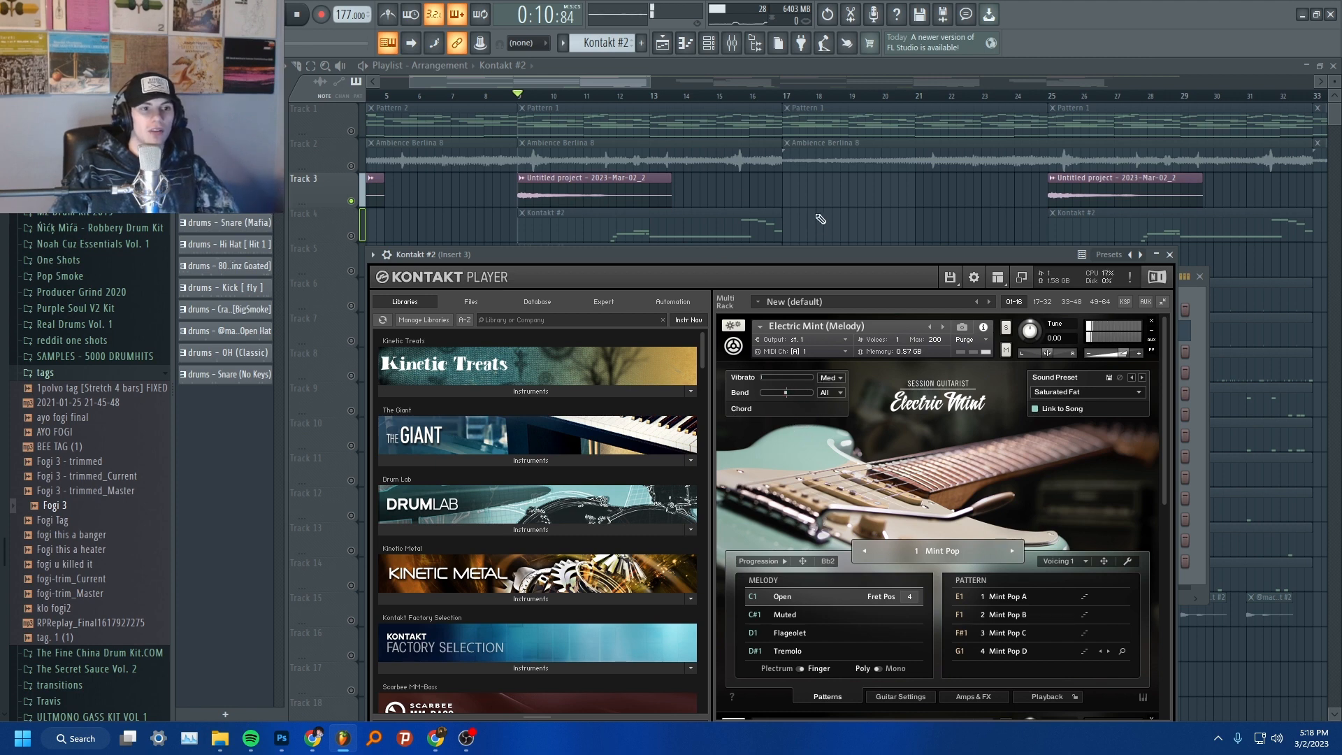
right_click(695, 192)
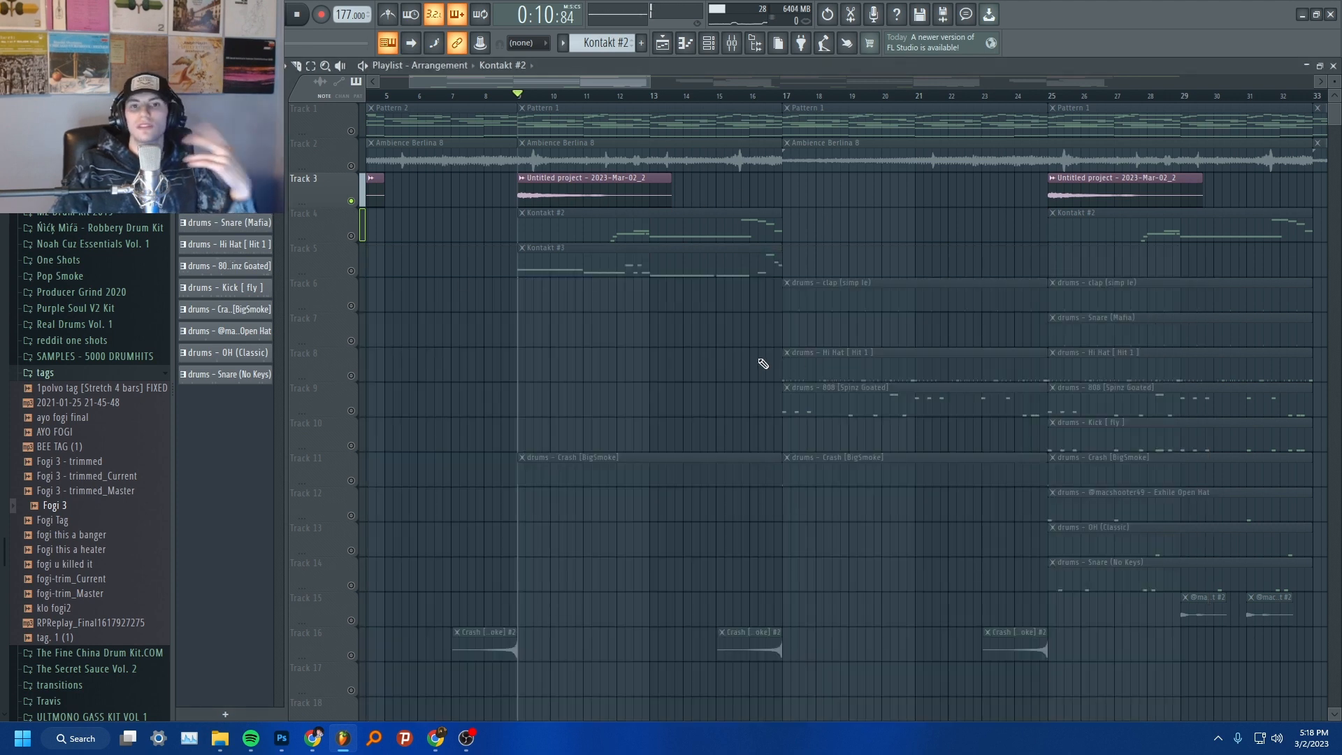
Play the Track 3 audio clip from bar 9 and inspect the parametric EQs and ValhallaVintageVerb on mixer Insert 3.
key(space)
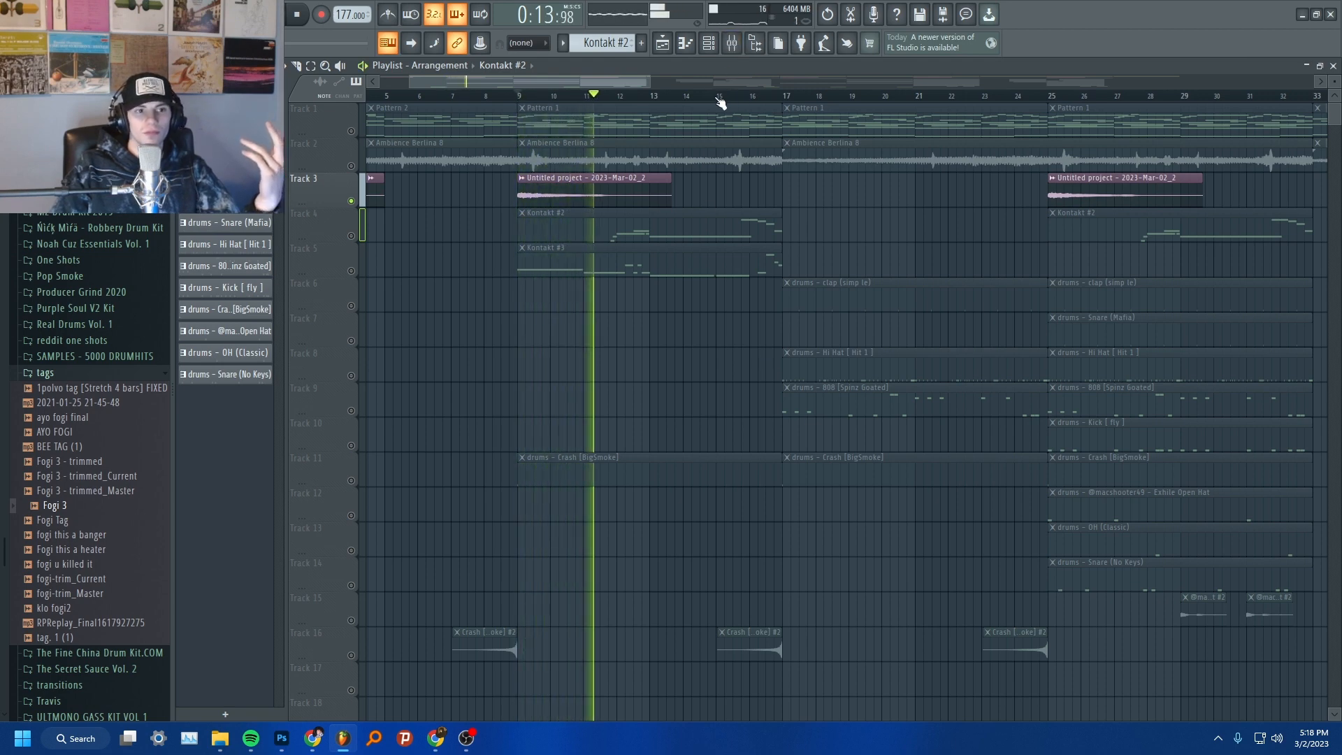
key(space)
key(F9)
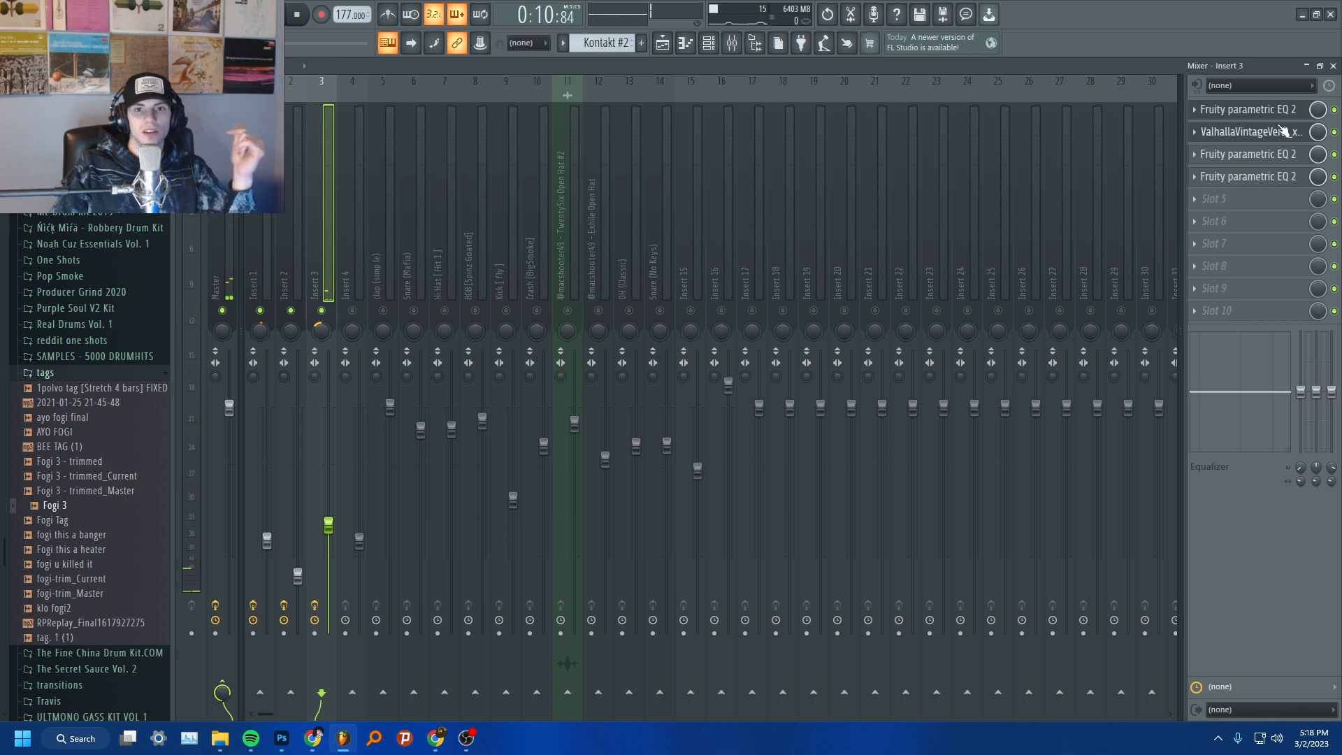
click(1261, 110)
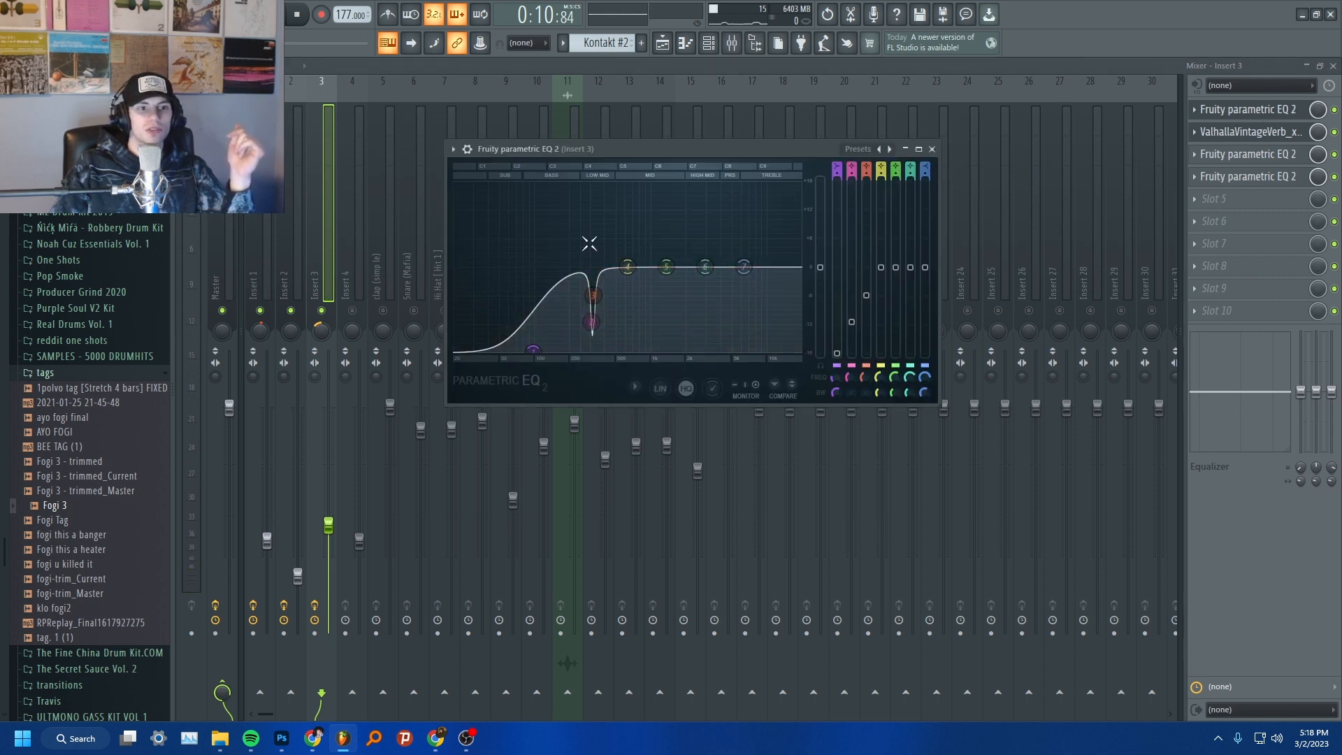
click(1251, 131)
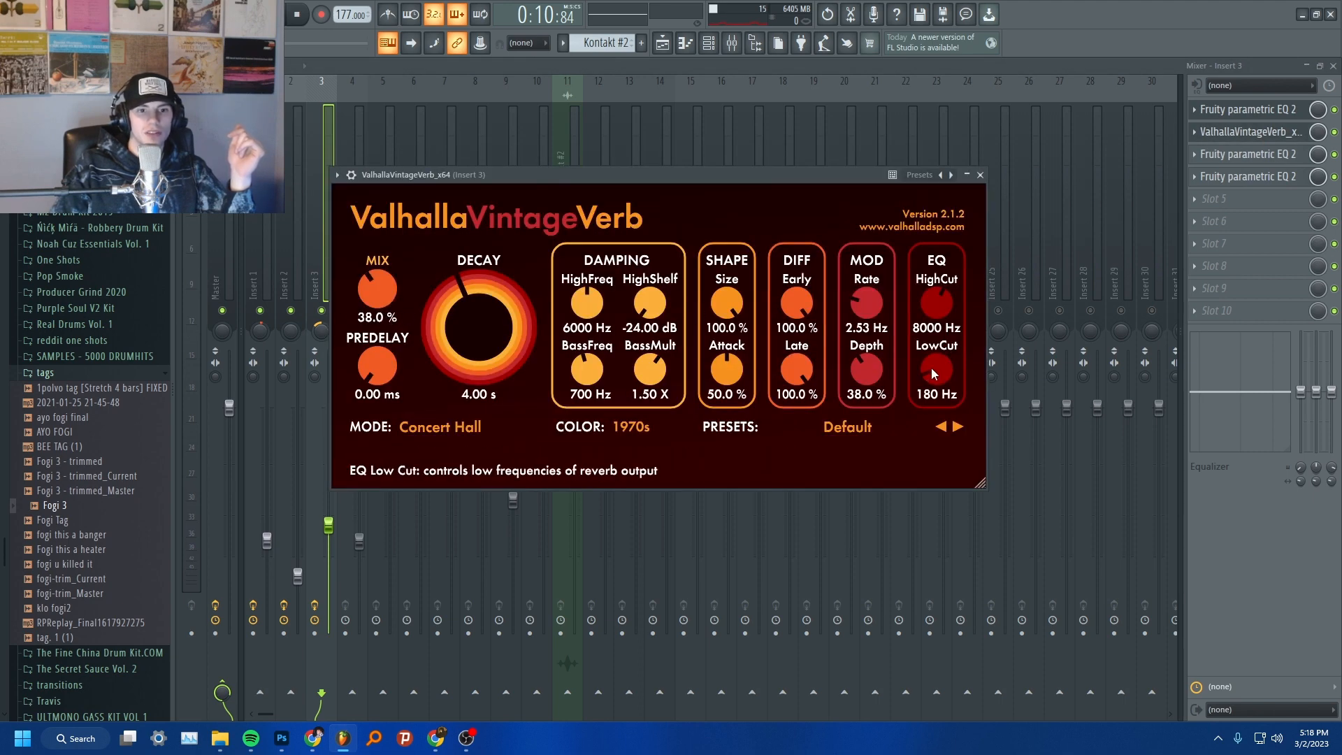
click(1251, 153)
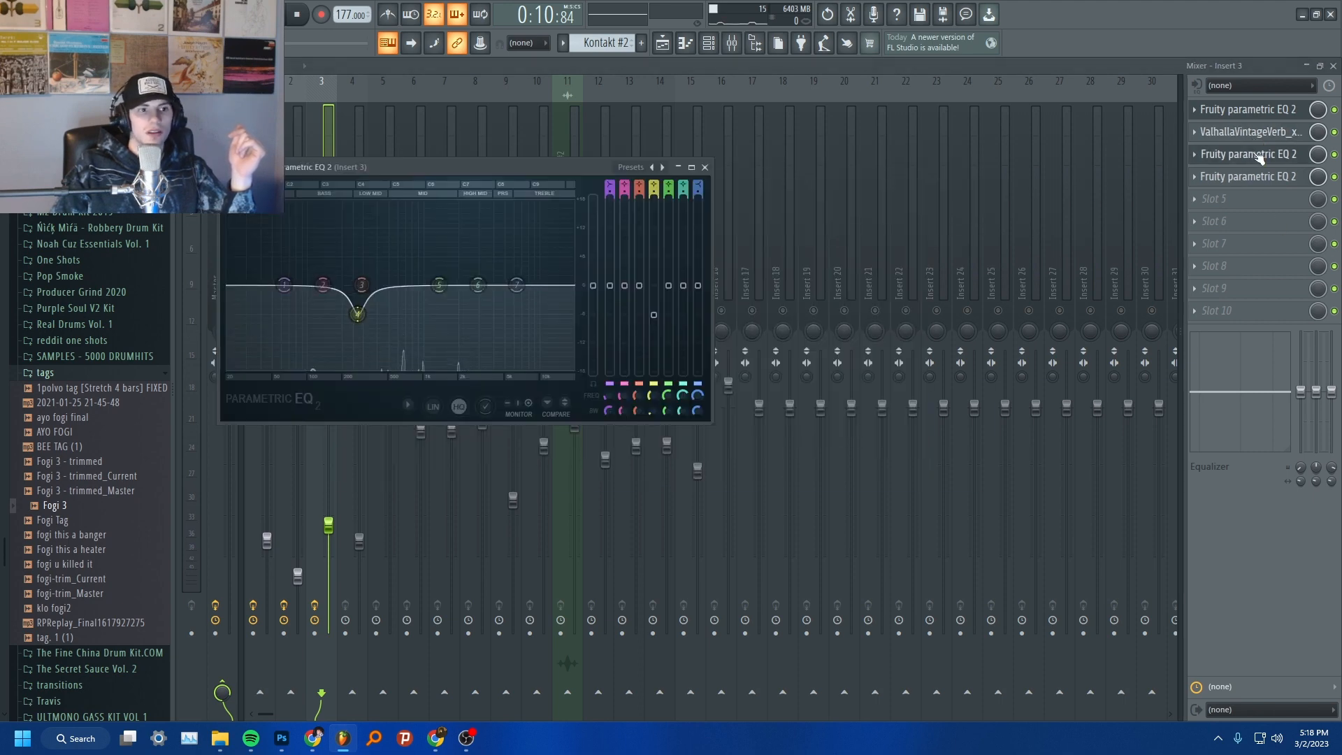
click(1244, 176)
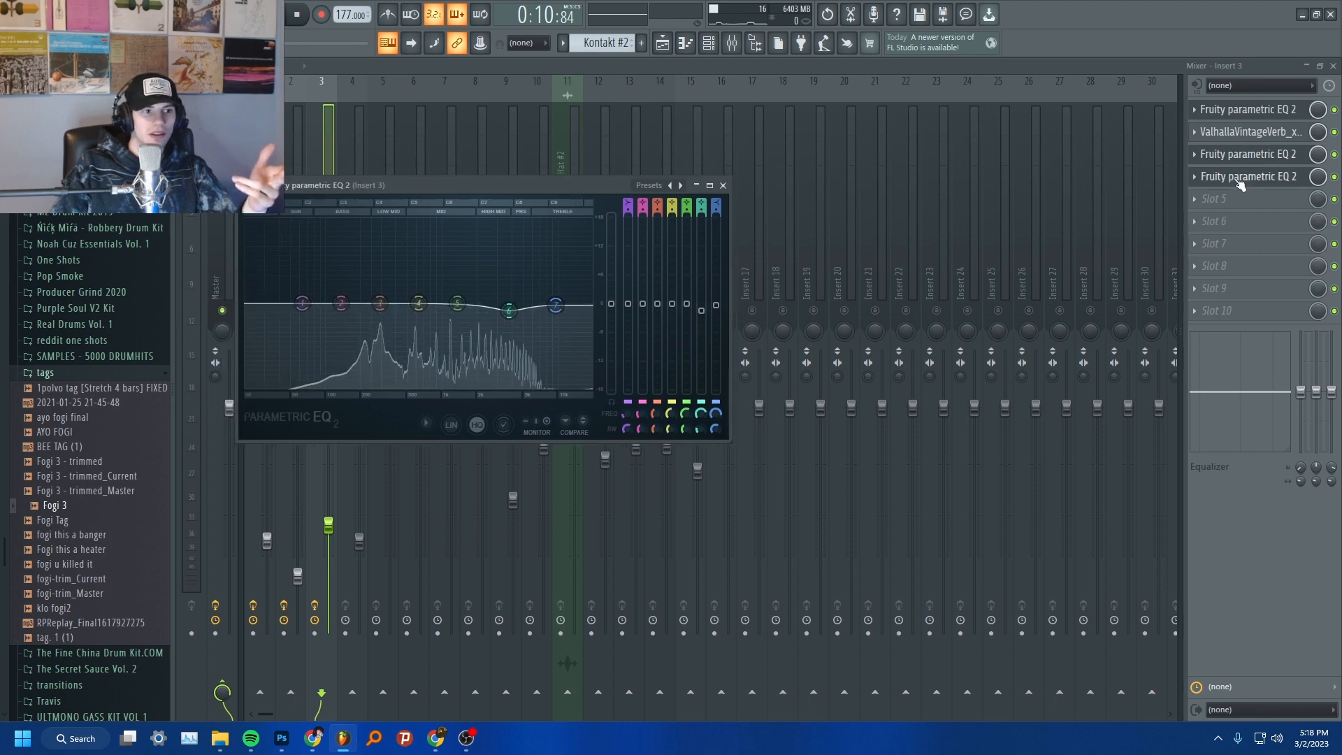
click(722, 186)
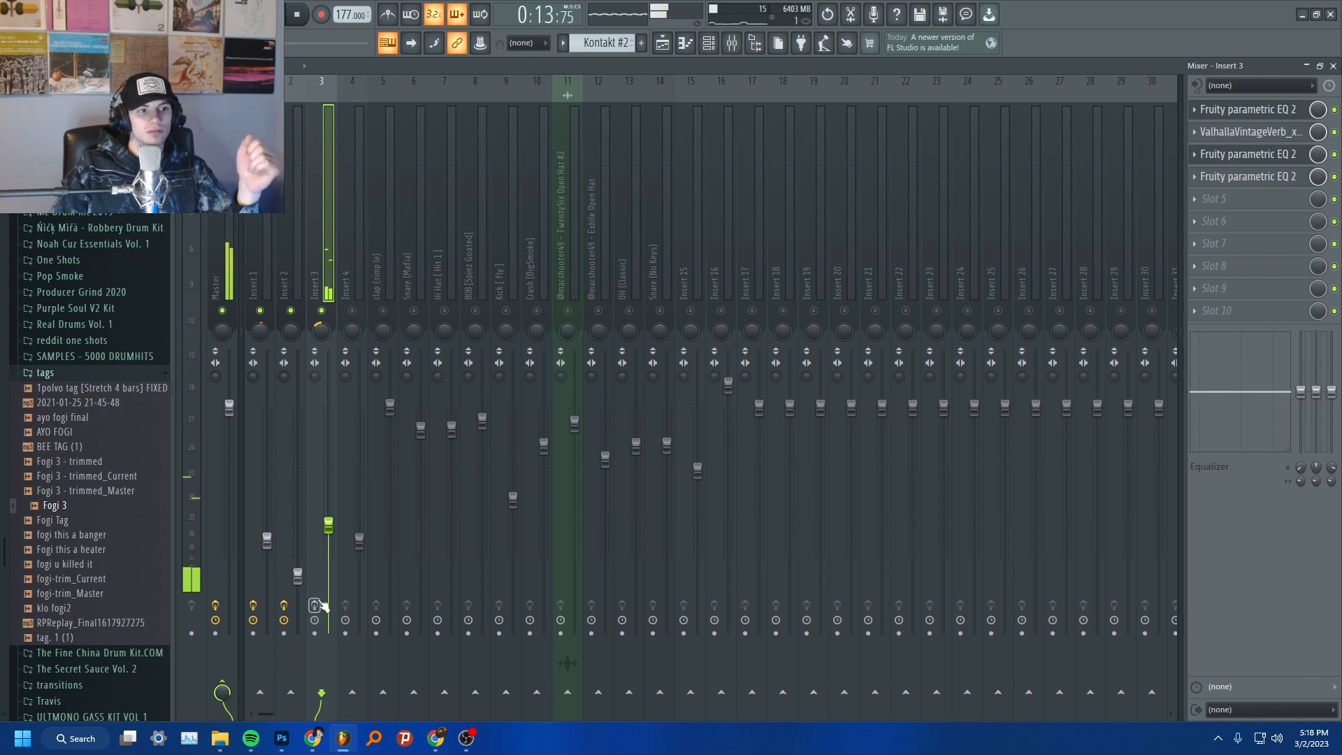
Compare playback with Insert 3's effects disabled and re-enabled.
key(space)
key(space)
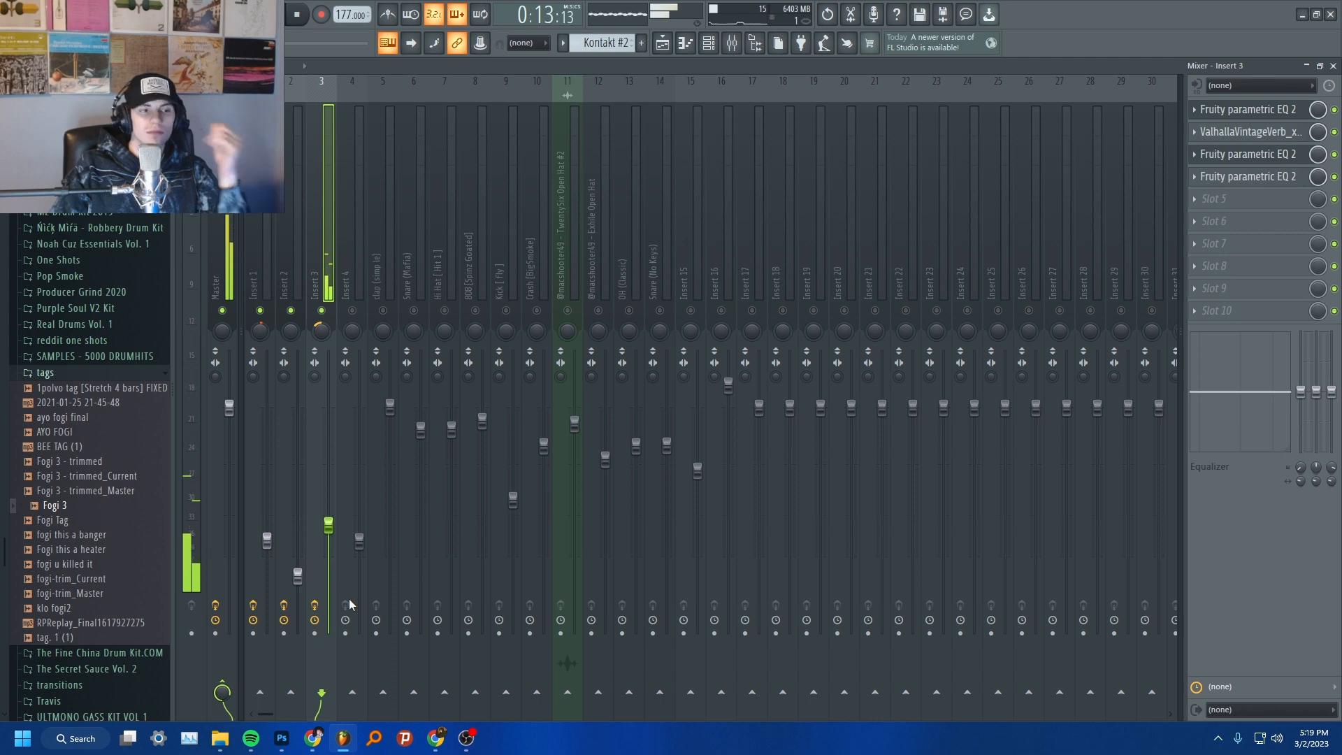
key(space)
Play the Kontakt #2 pattern in the piano roll and examine its overlapping notes around bar 4.
key(F7)
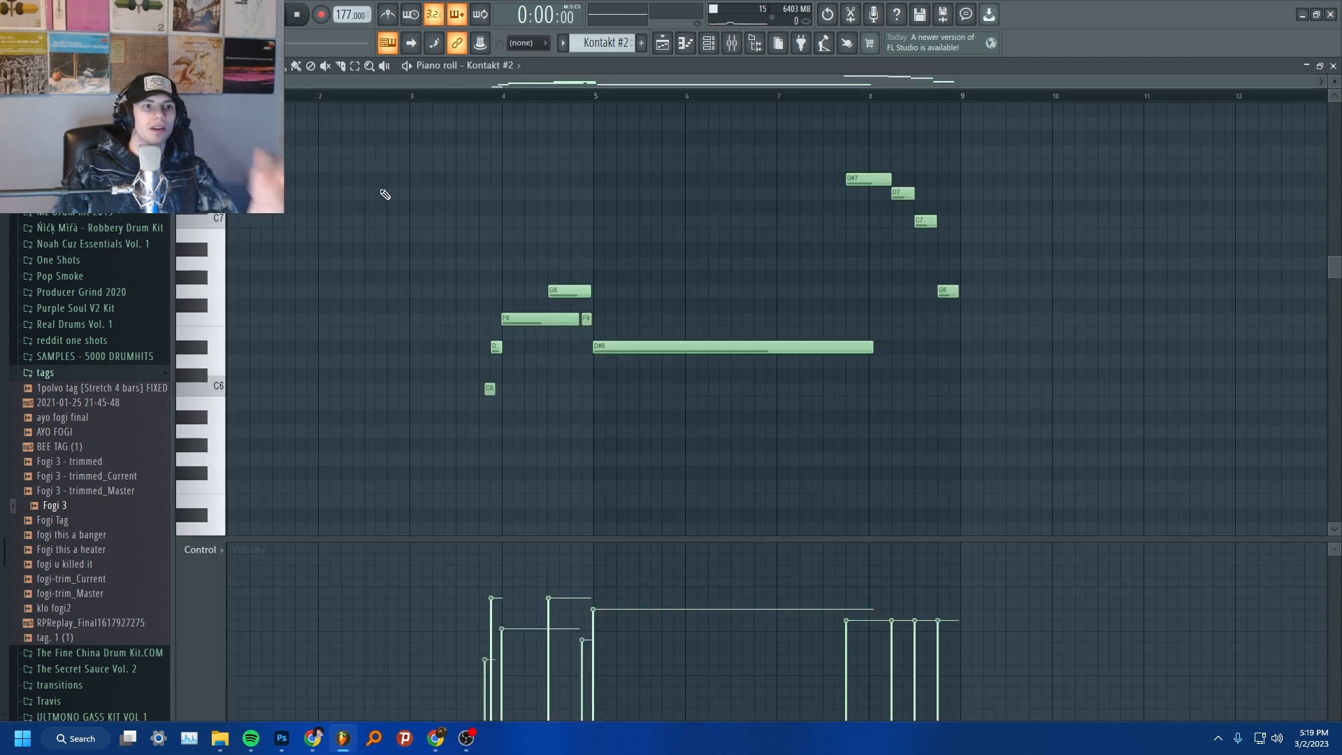
key(space)
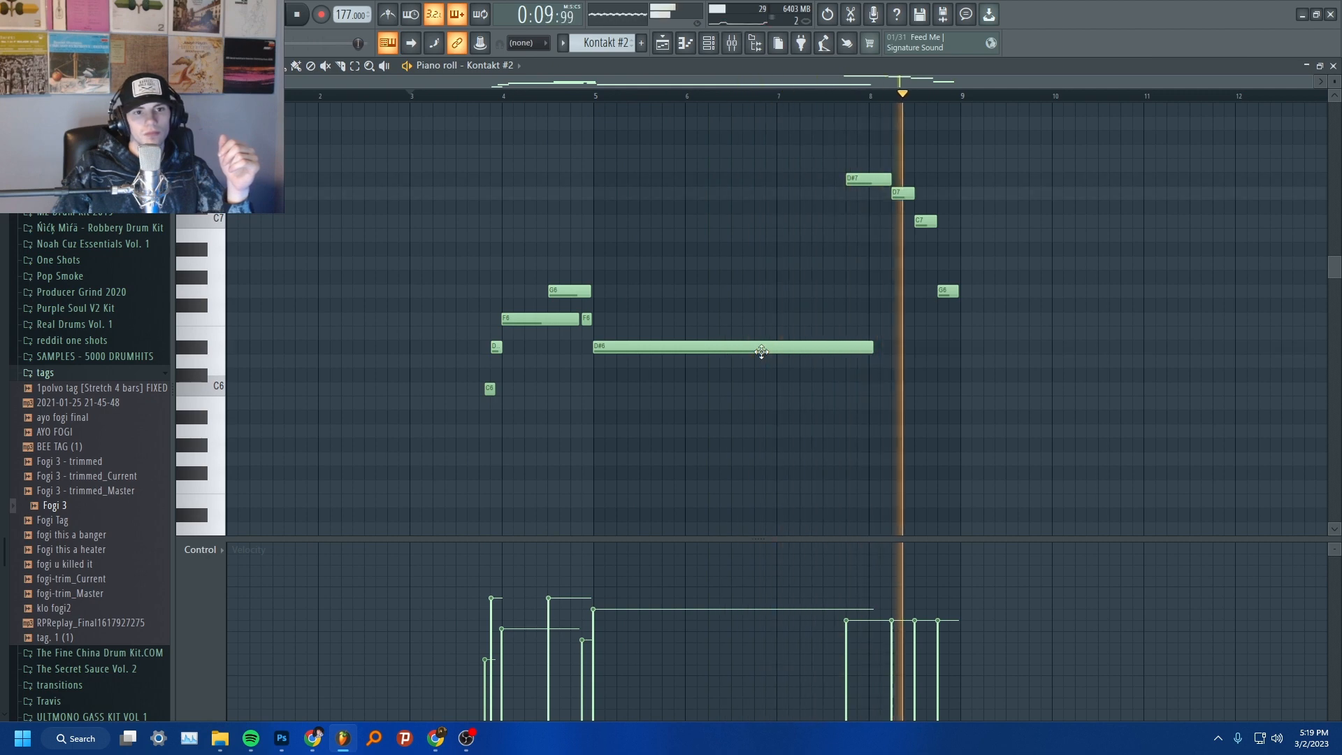
key(space)
ctrl+scroll(461, 361, up, 6)
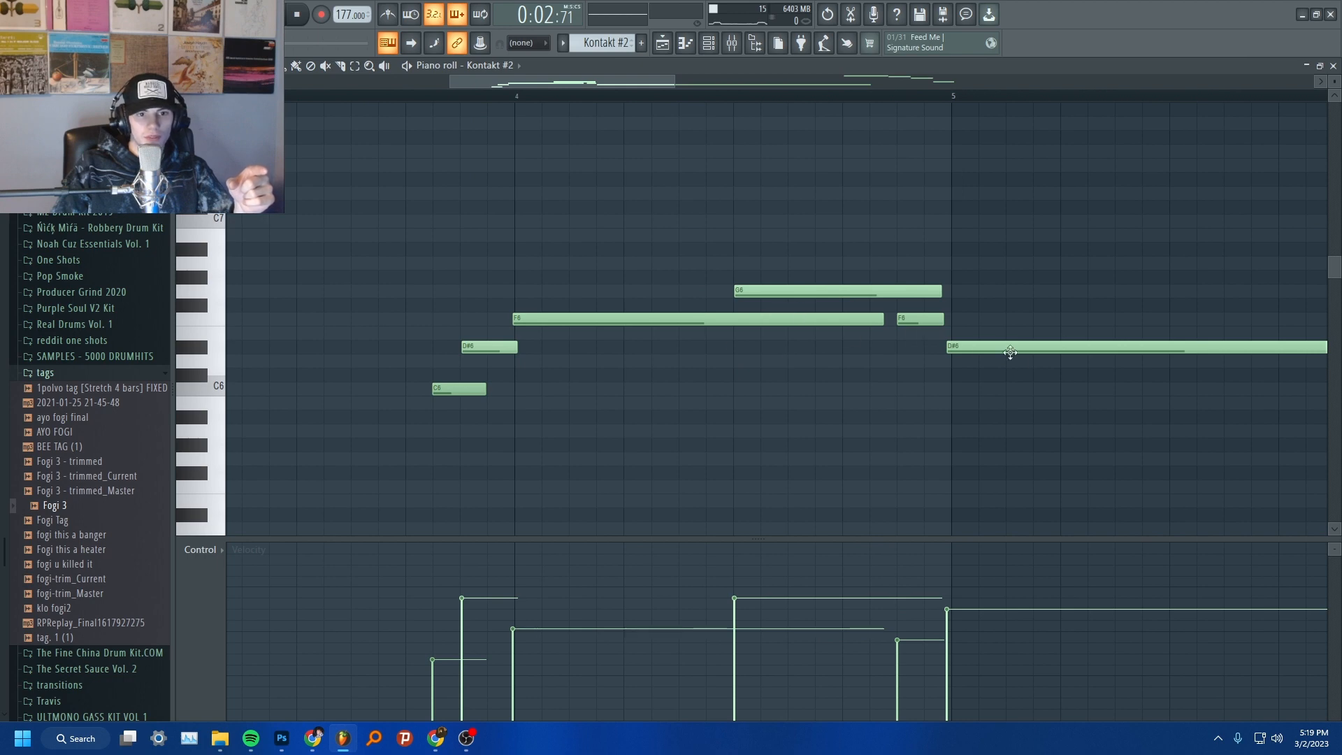
ctrl+scroll(677, 108, down, 6)
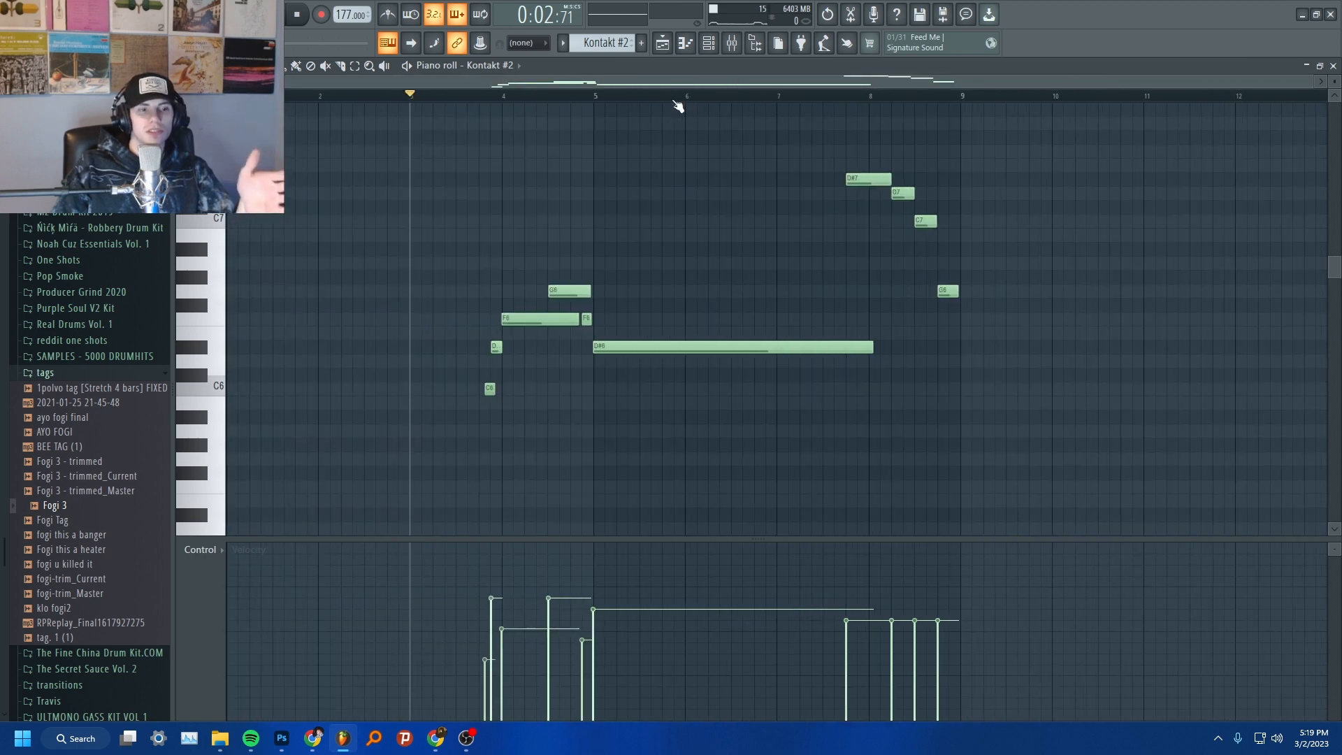
scroll(489, 89, up, 4)
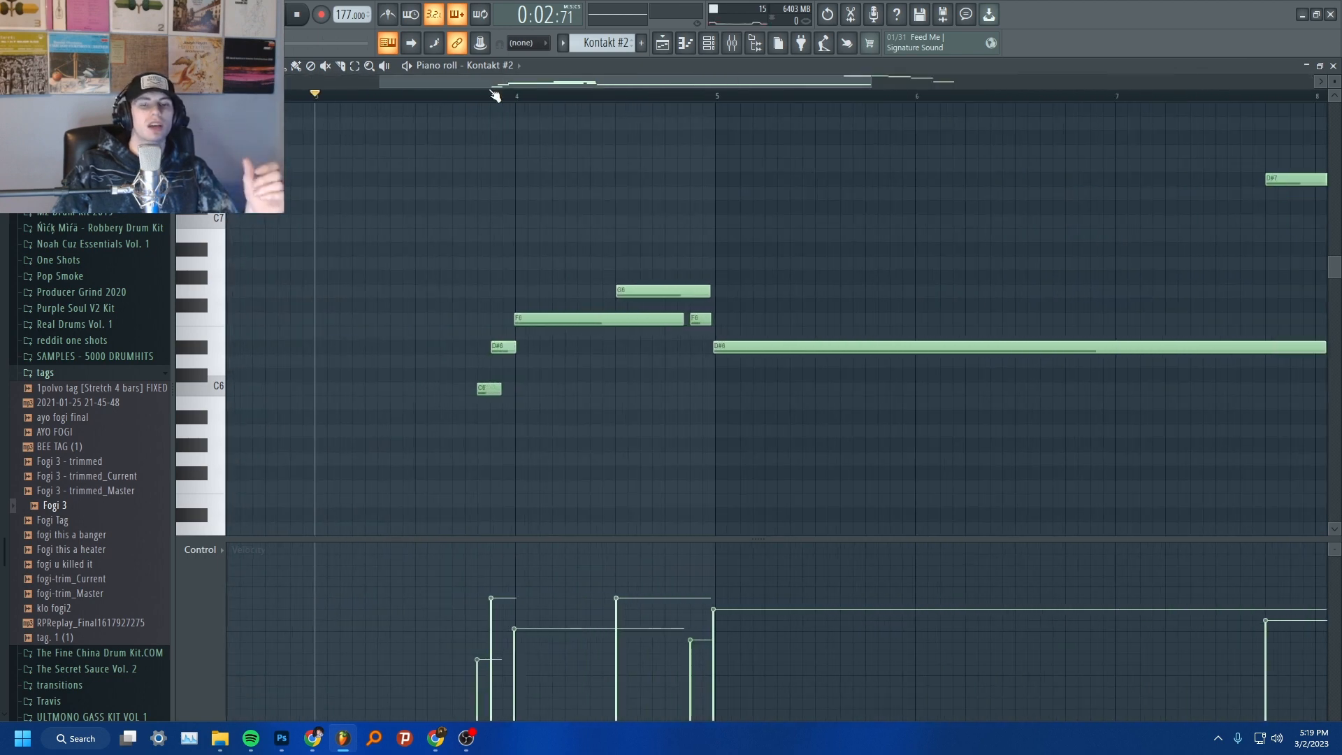
scroll(517, 103, up, 2)
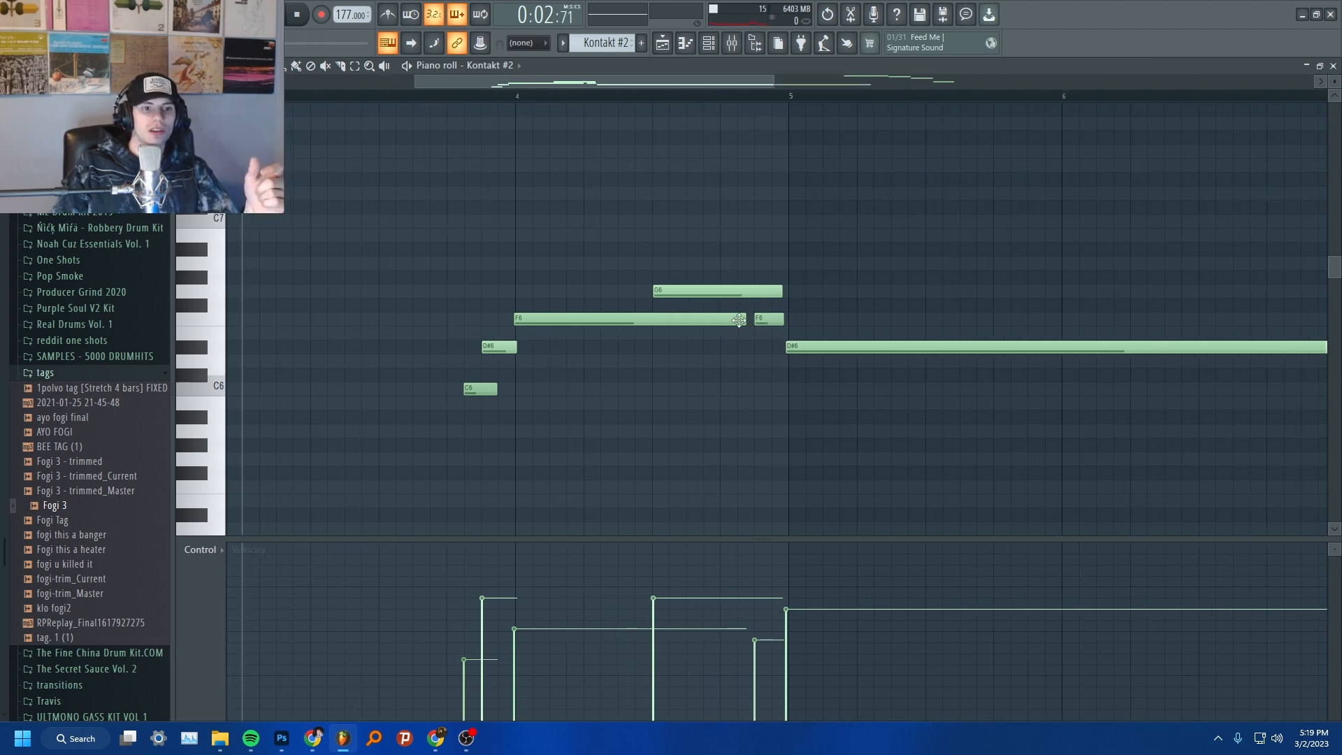
Compare the Kontakt #2 melody with the long F6 note cut before G6 and with it extended back to overlap G6.
drag(749, 323, 659, 325)
key(space)
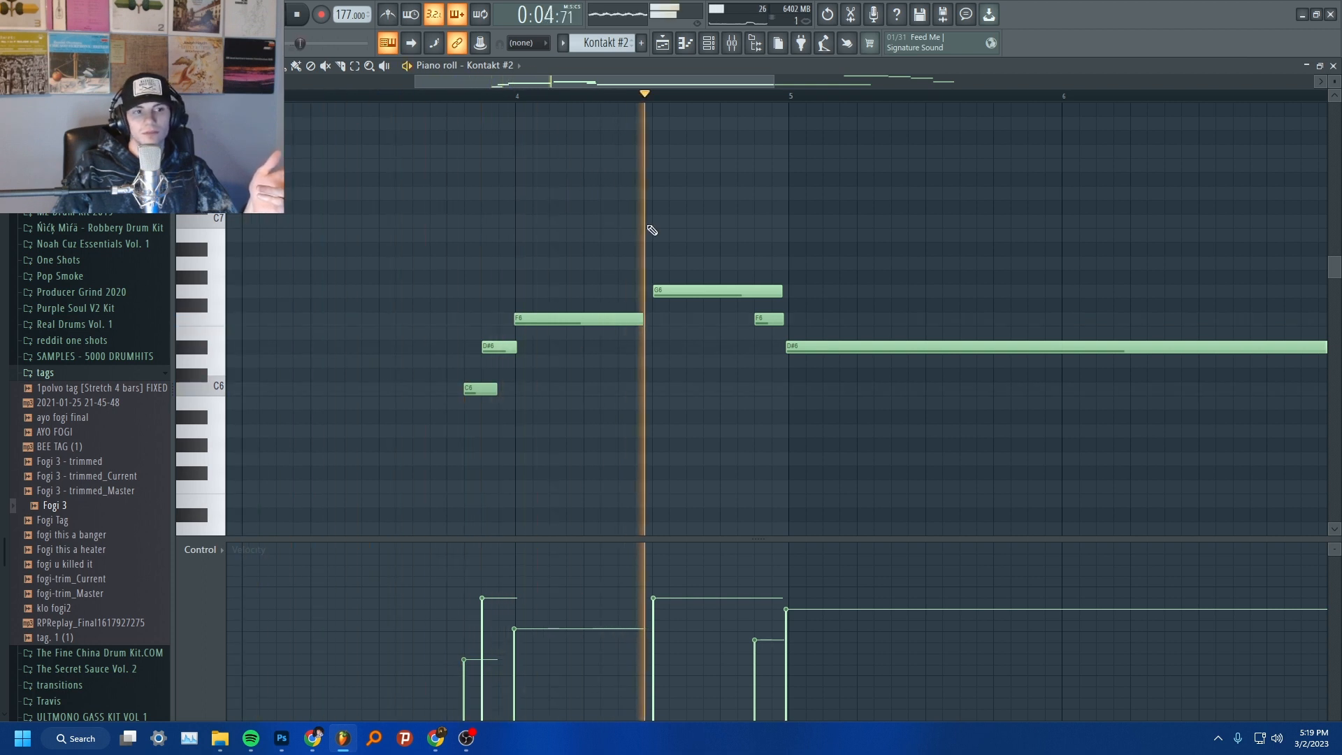
key(space)
drag(651, 325, 736, 323)
key(space)
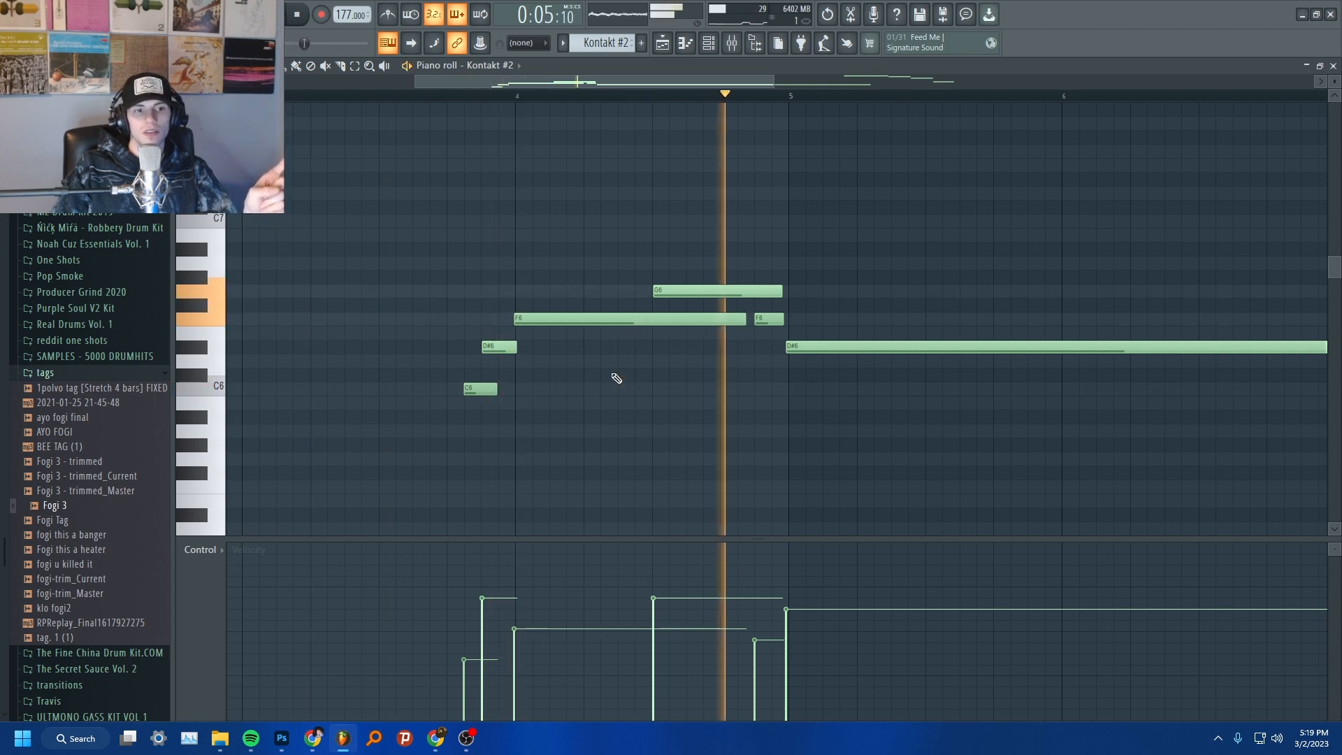
key(space)
Review the full Kontakt #2 note sequence and bring up the Kontakt #3 pattern in the piano roll.
scroll(829, 104, down, 3)
scroll(832, 102, down, 2)
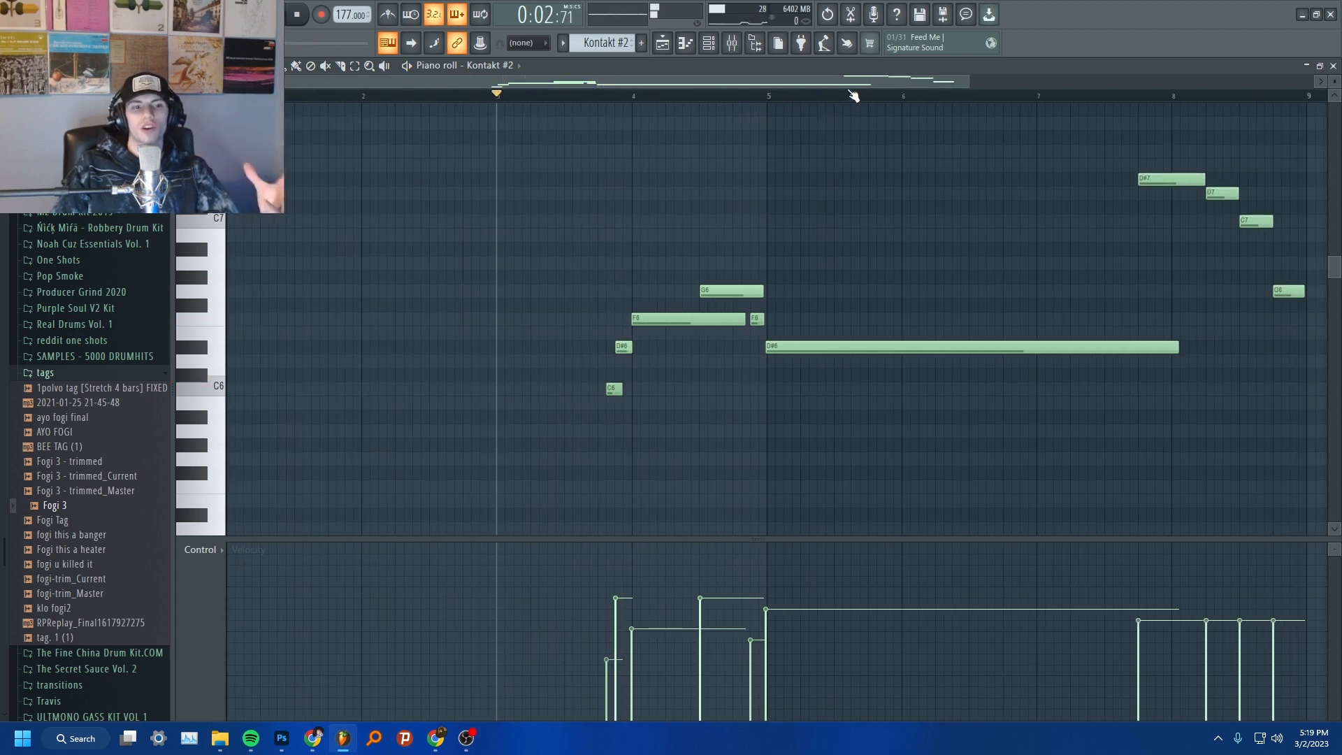
scroll(841, 83, down, 2)
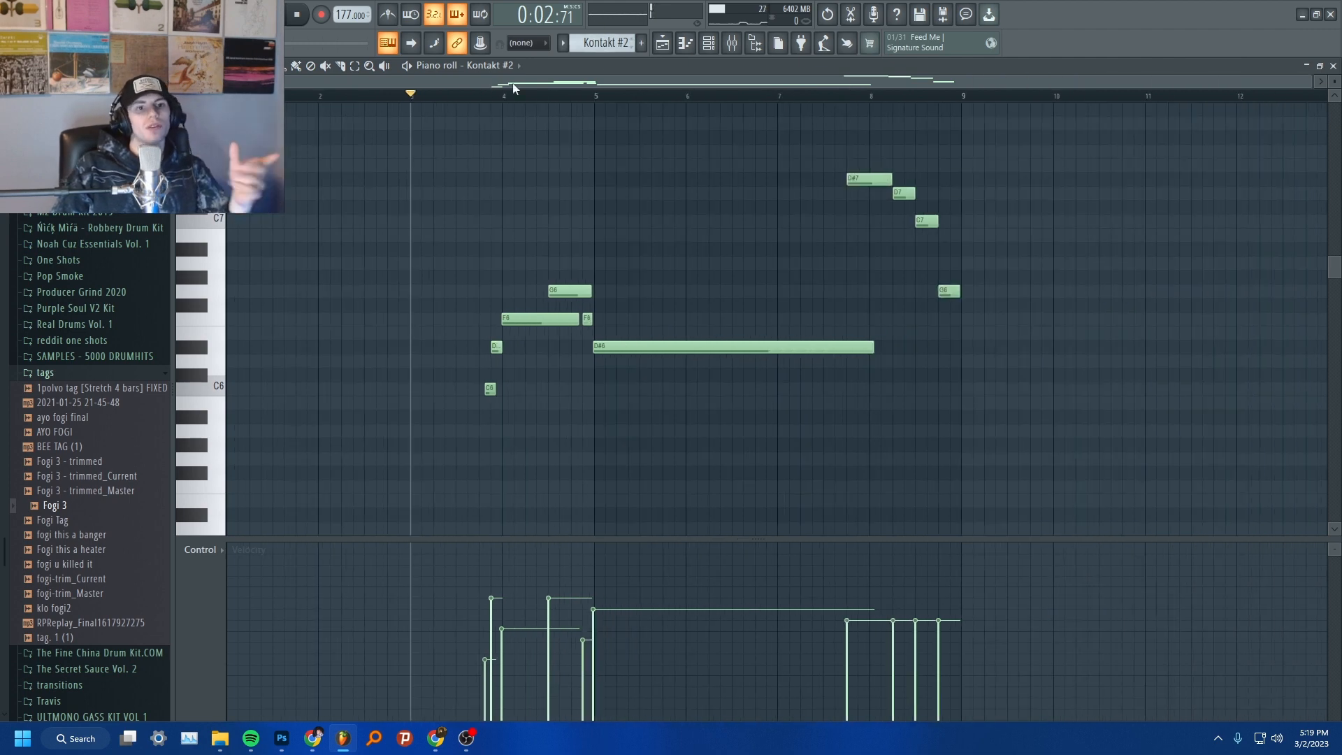
scroll(618, 45, down, 1)
scroll(601, 118, down, 4)
scroll(380, 108, left, 4)
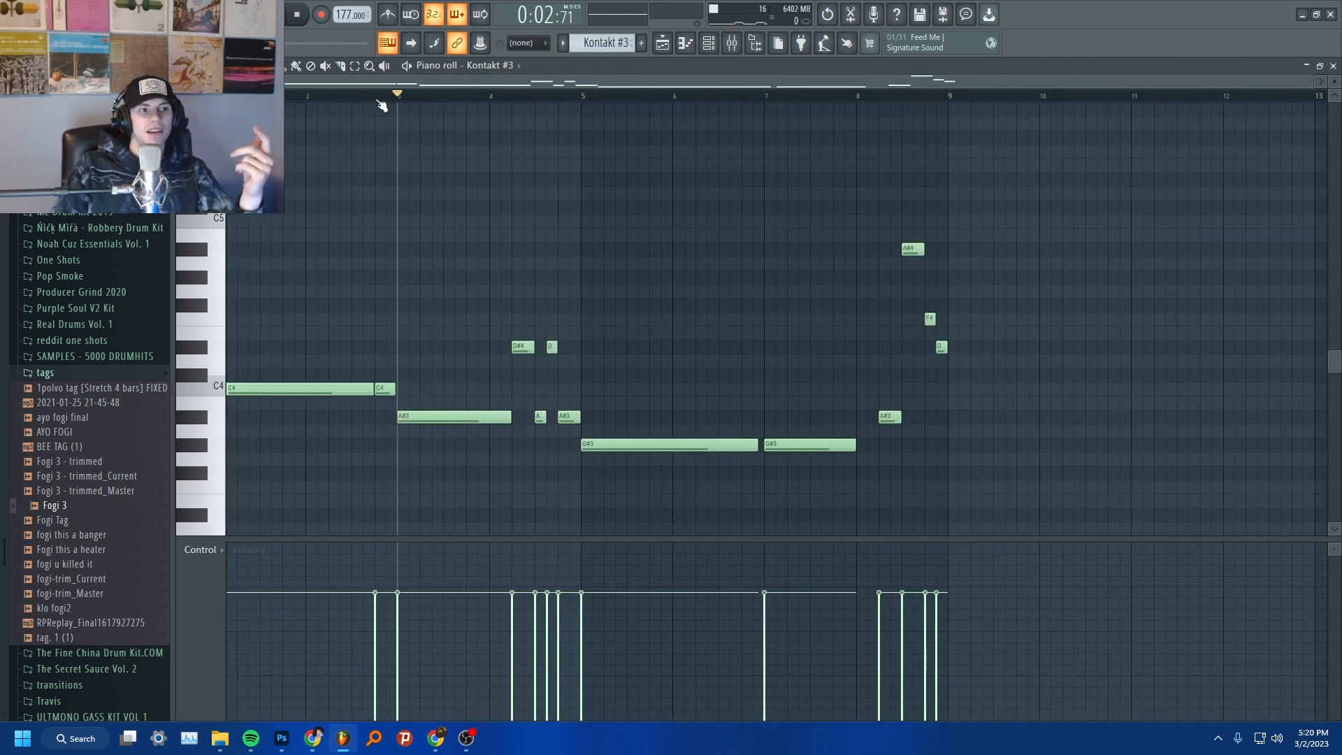
Inspect the Scarbee MM-Bass instrument in Kontakt #3 and play its pattern from the start.
drag(369, 98, 231, 97)
click(698, 39)
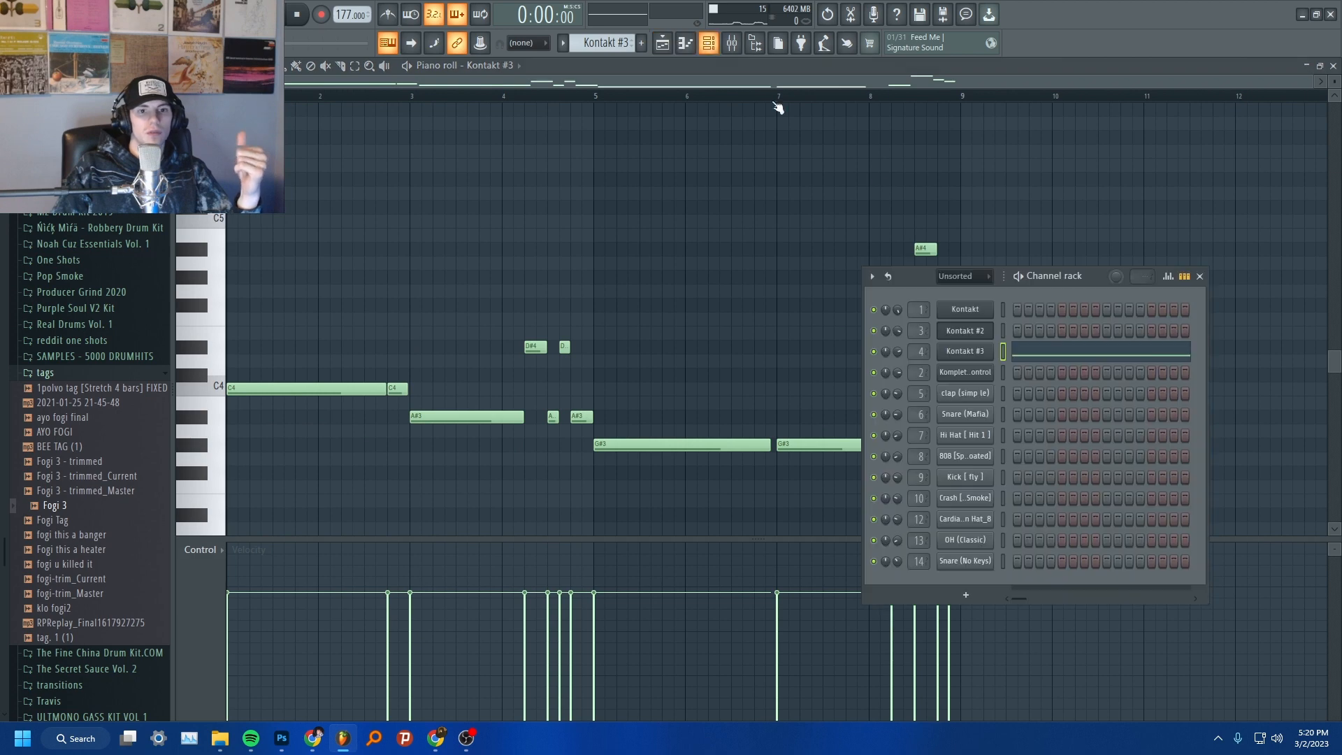
click(979, 356)
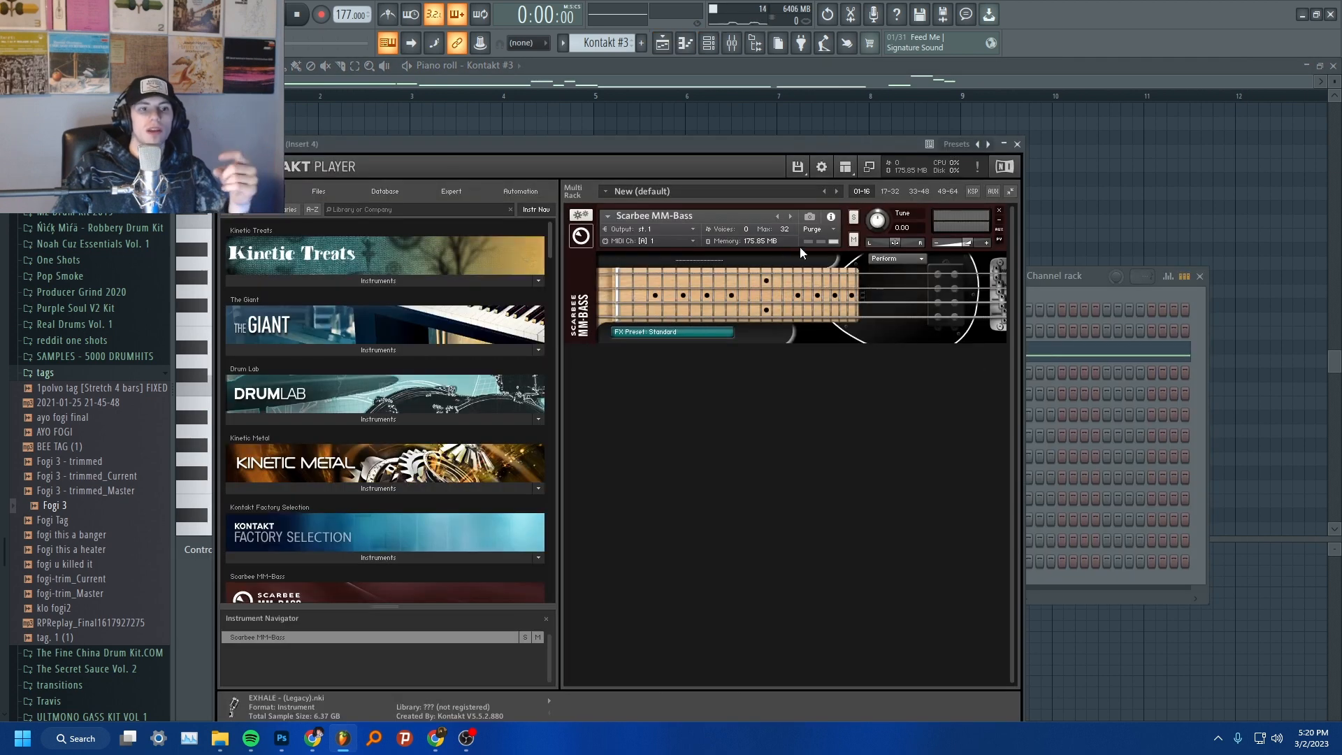
click(1129, 196)
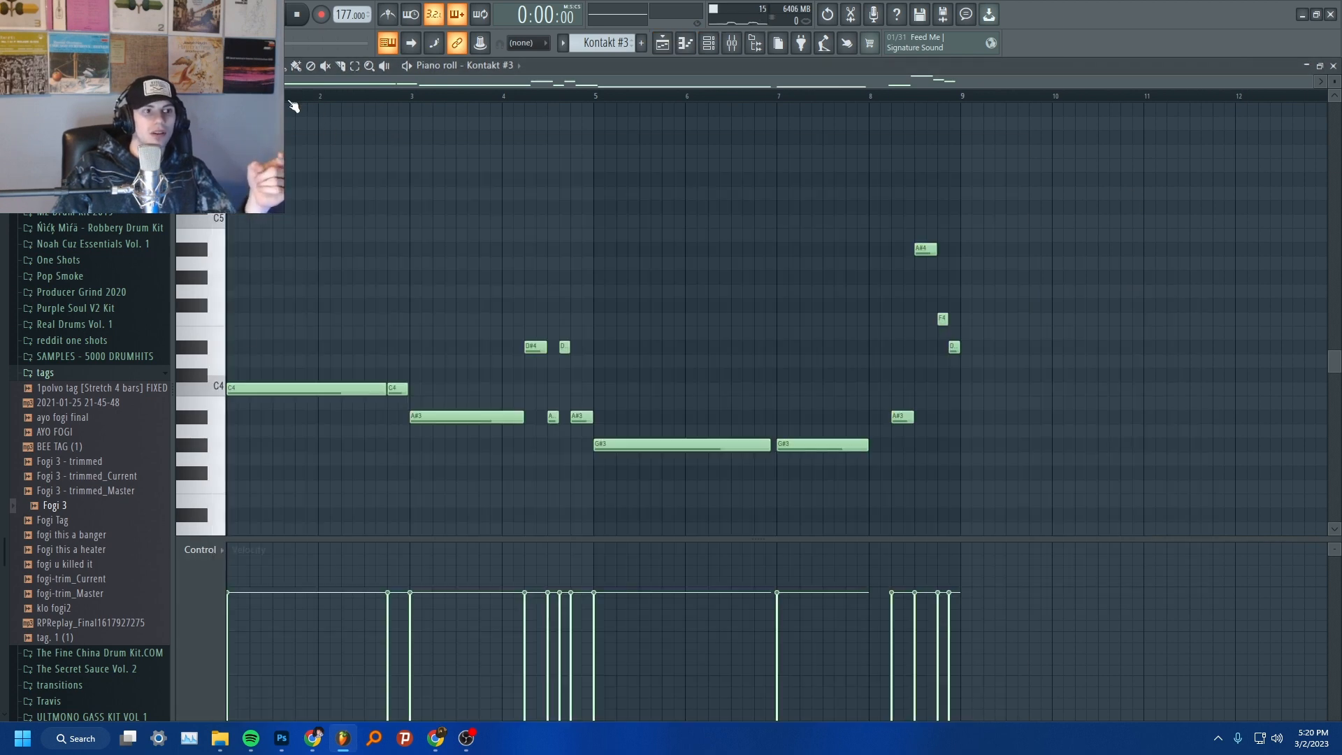
key(space)
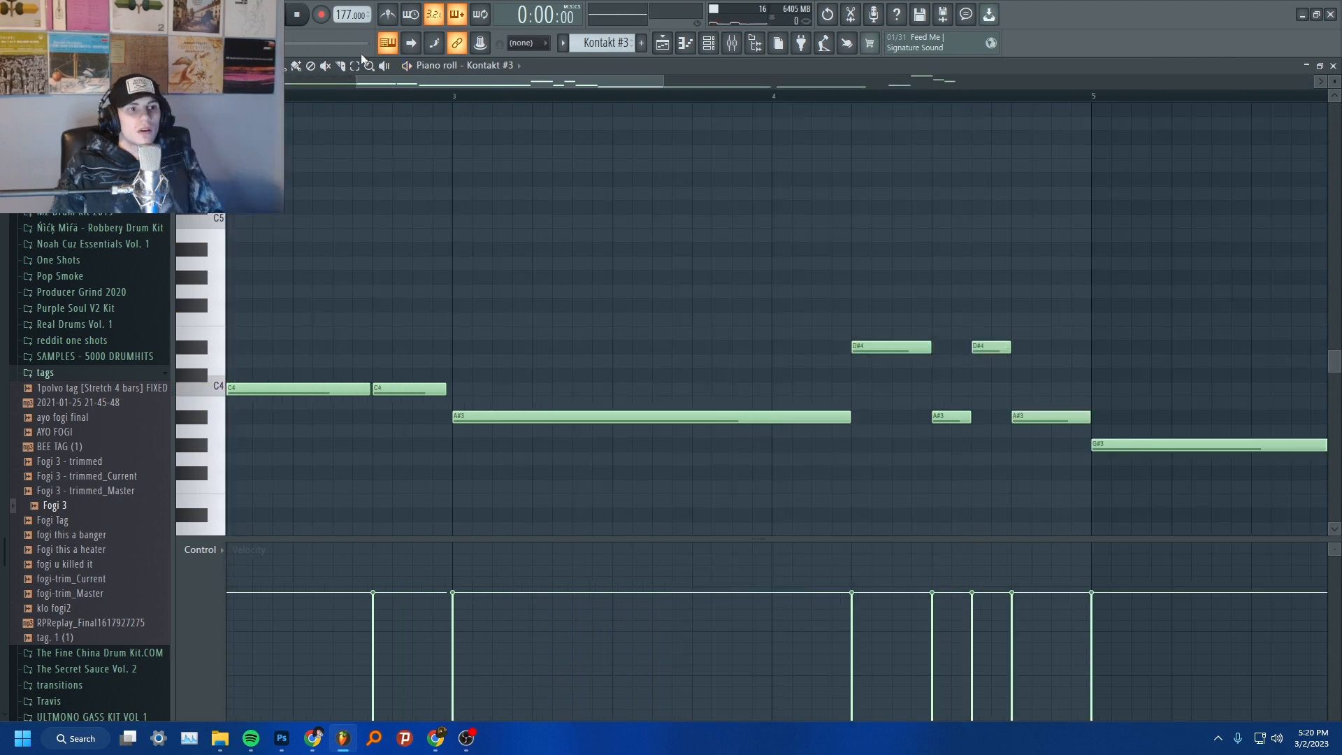
Return to the playlist arrangement and set the song position to bar 9.
drag(295, 187, 1174, 585)
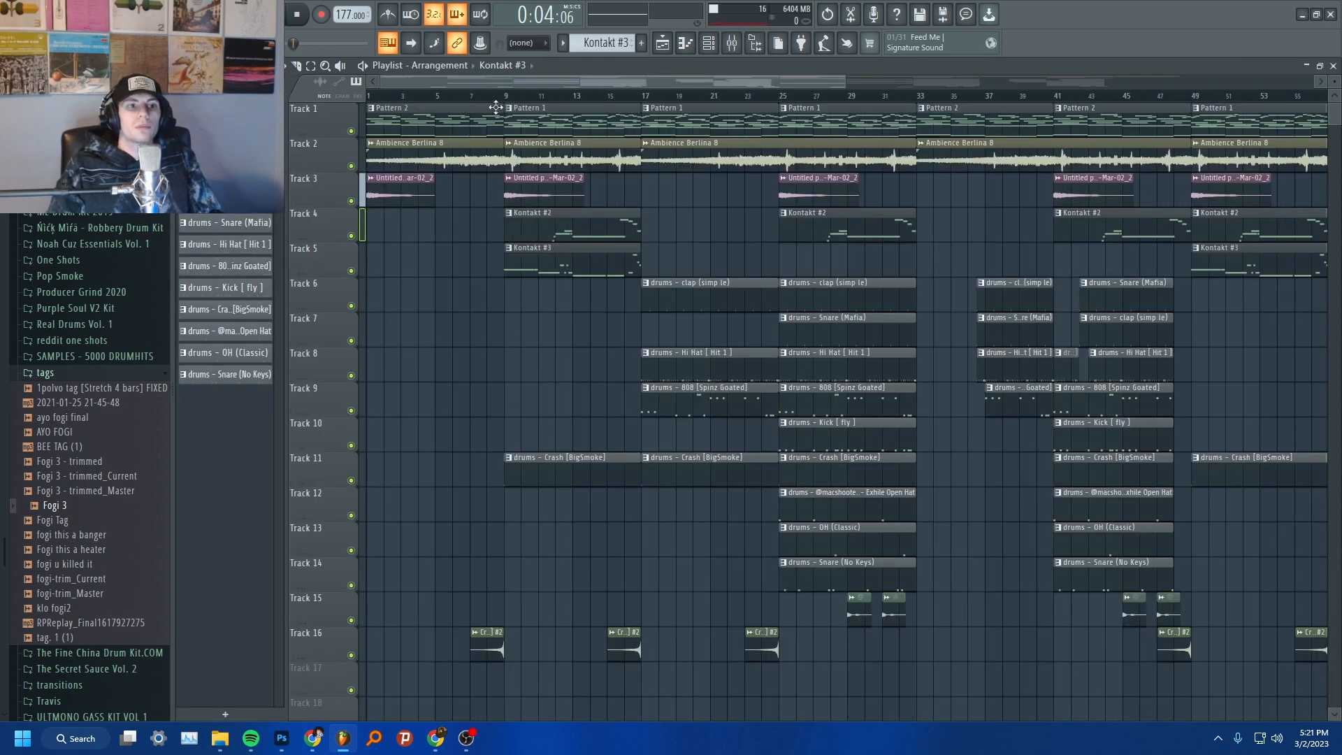
click(501, 96)
scroll(503, 104, up, 3)
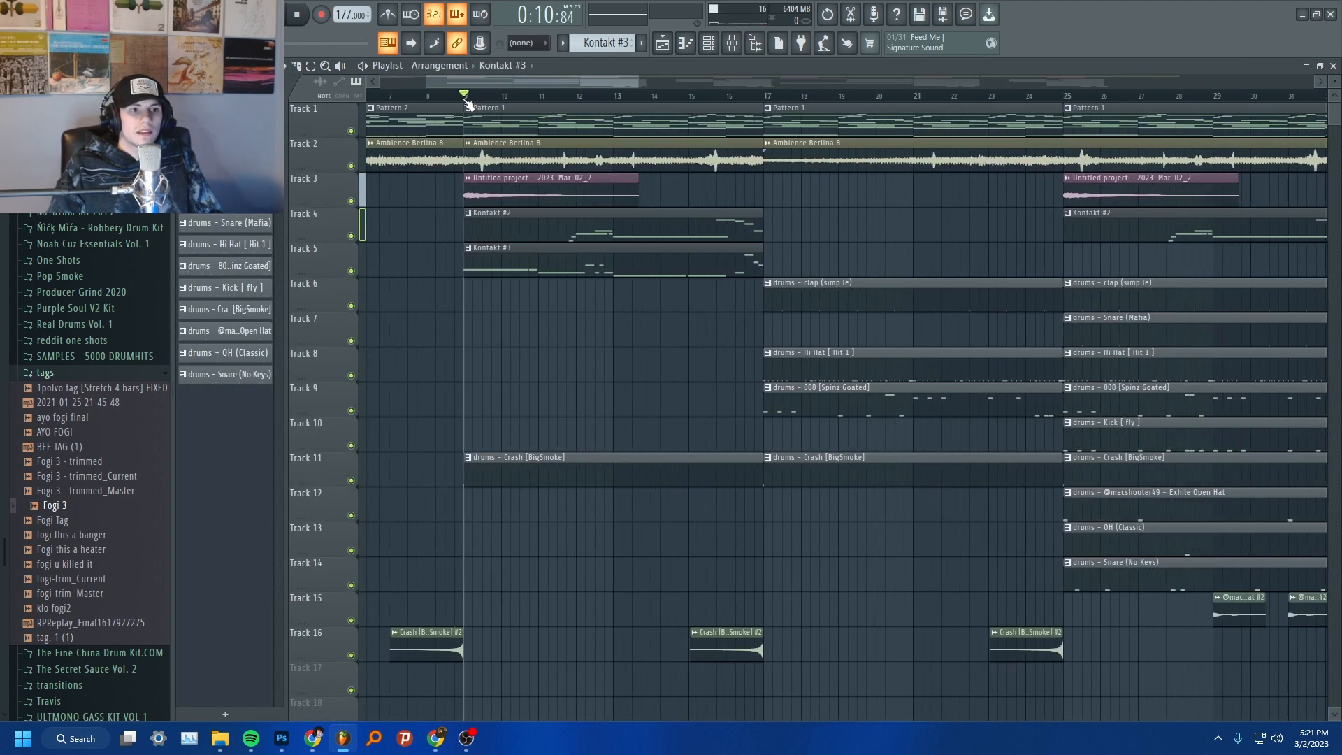